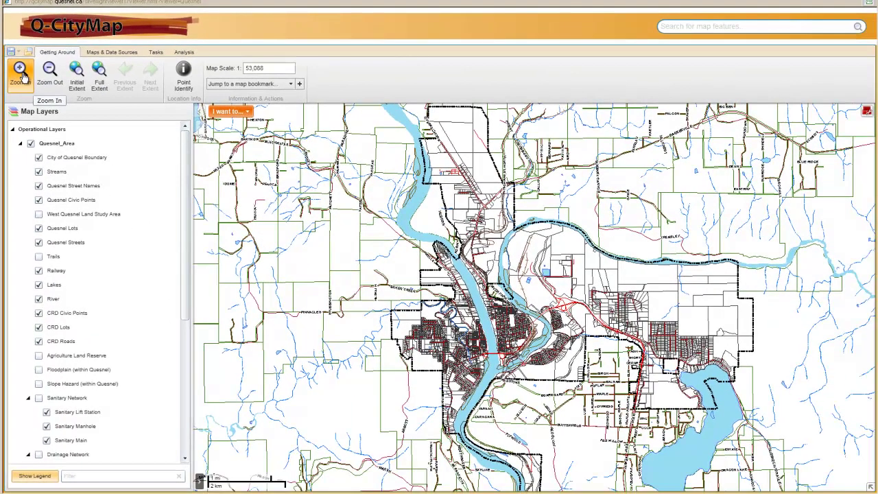
Zoom in two levels on the city centre between the rivers and back out one level
left_click(22, 76)
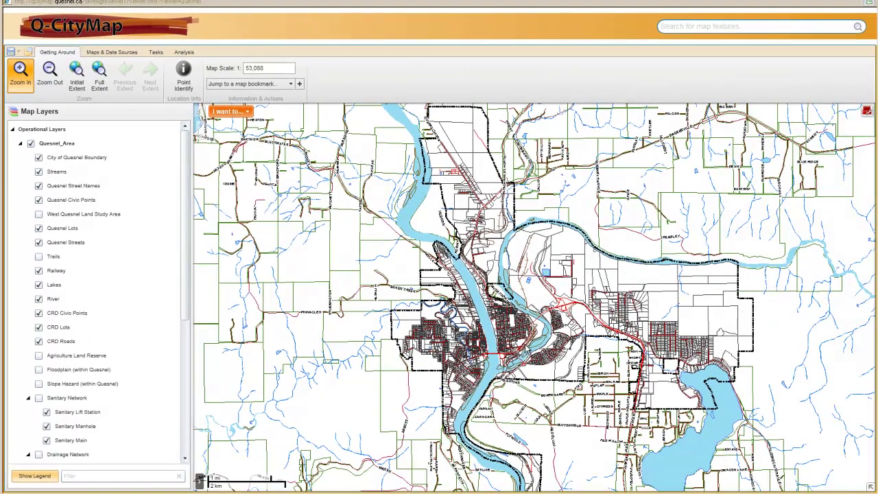
left_click(509, 337)
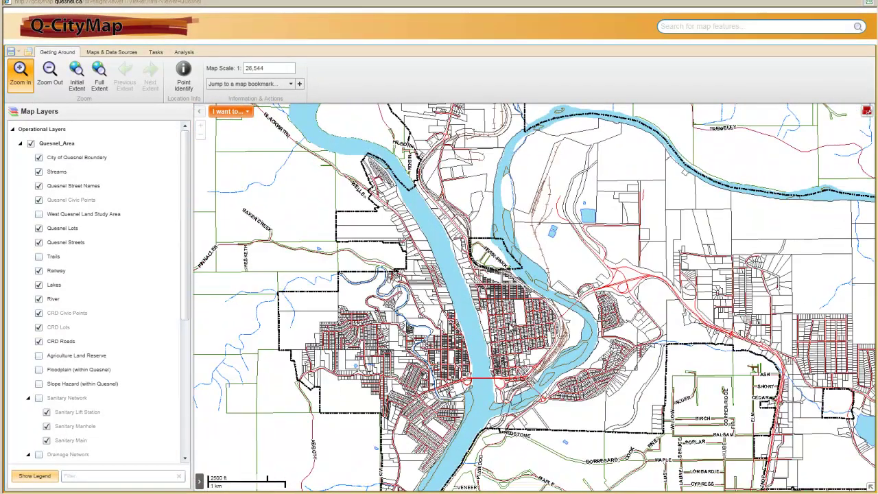
left_click(509, 330)
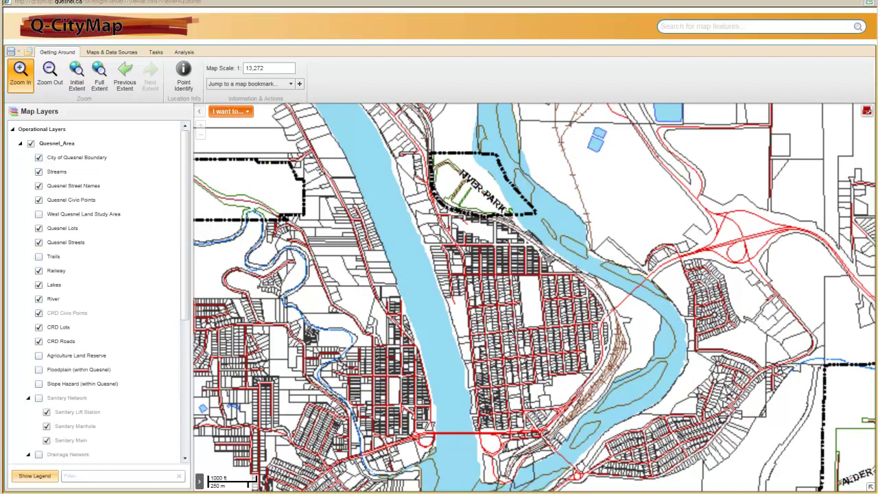
scroll(509, 329, "down", 1)
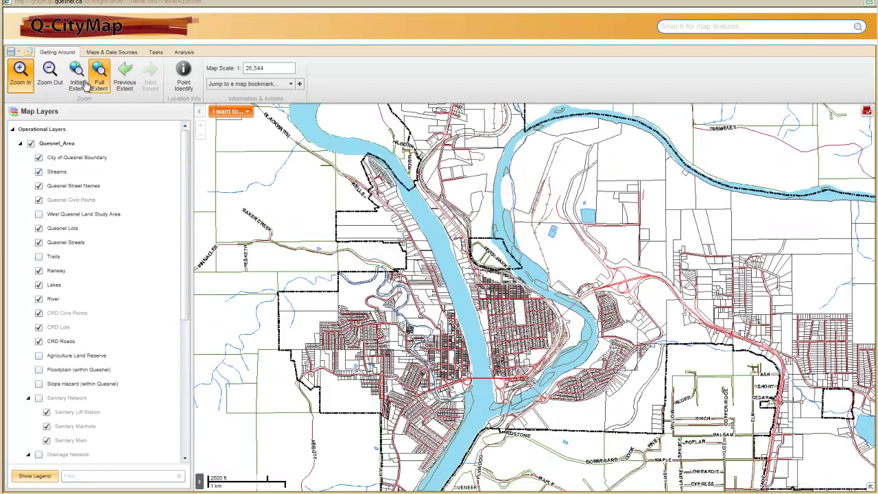
Zoom in to a window around the downtown blocks beside the river, and zoom back out one level
left_click(21, 81)
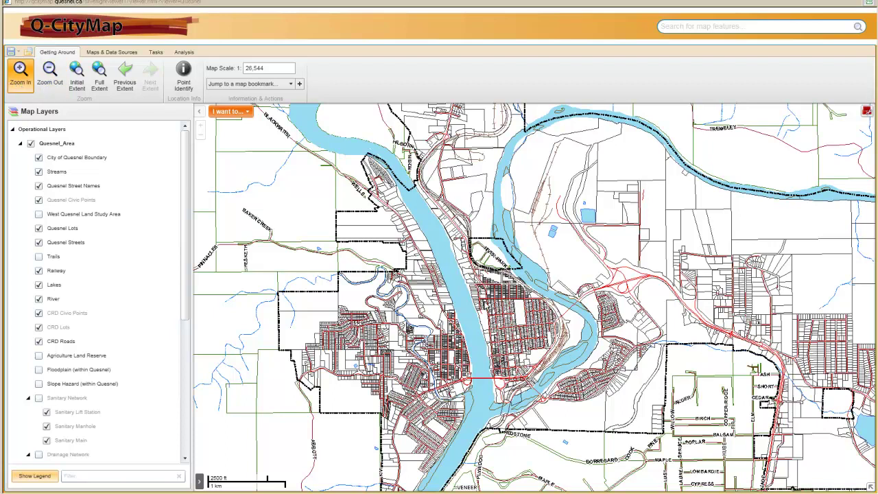
left_click_drag(485, 301, 563, 361)
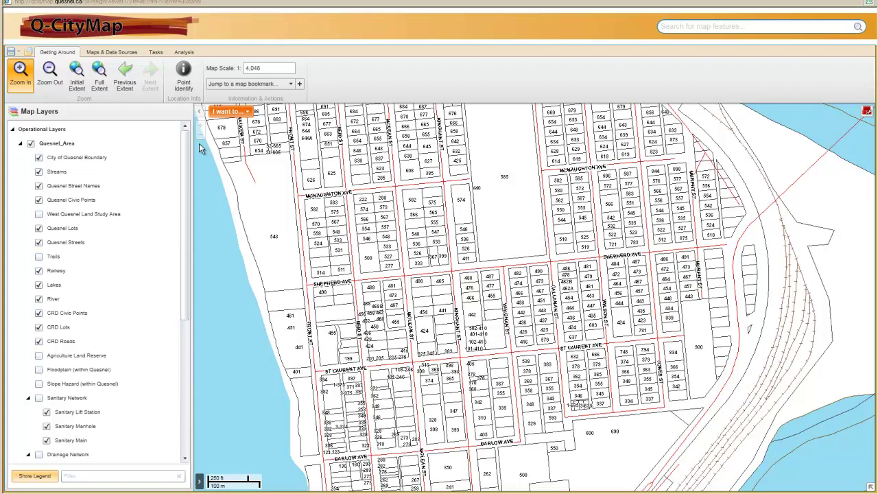
left_click(58, 86)
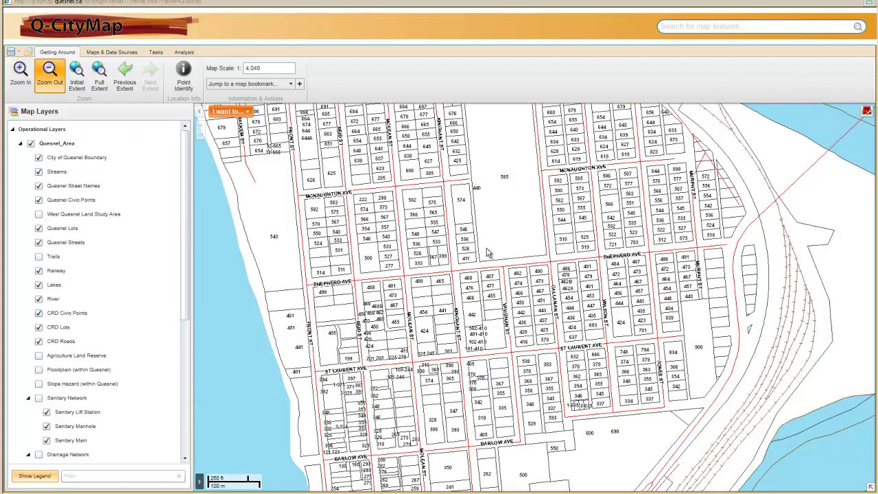
left_click(478, 292)
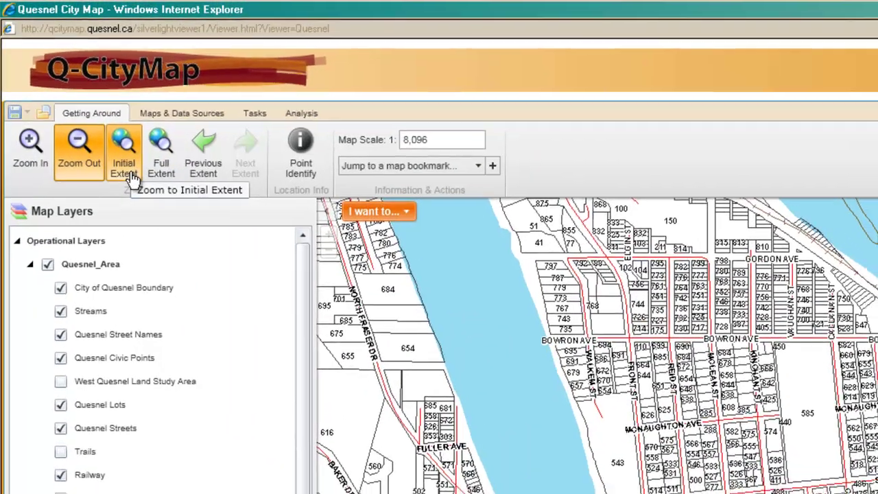
Display the map at its initial extent and full extent, and return to the previous extent
left_click(134, 180)
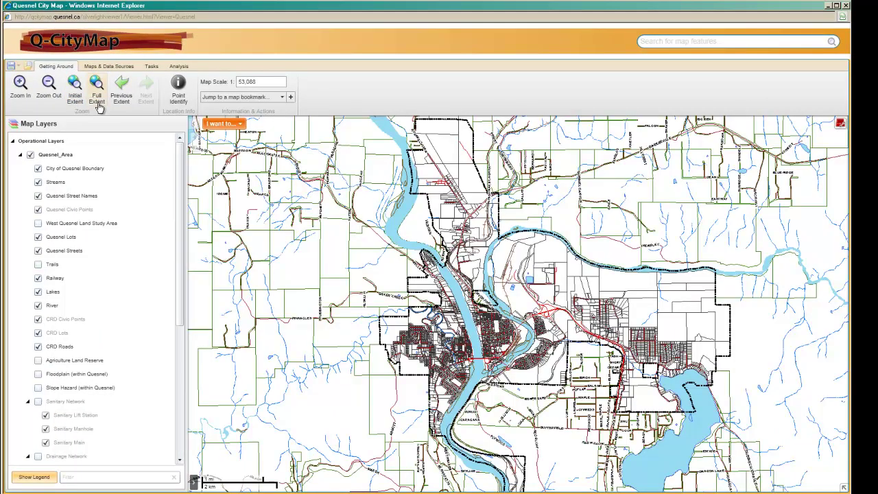
left_click(98, 100)
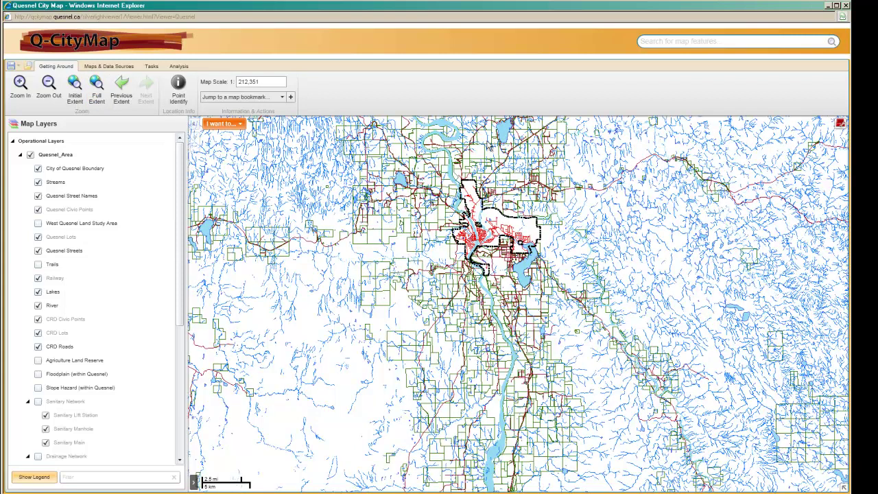
left_click(129, 103)
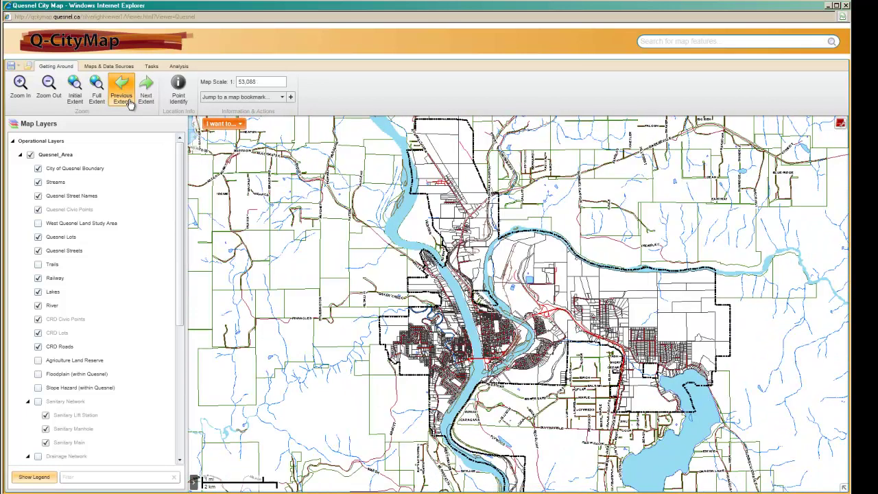
Zoom in to the downtown blocks and identify the corner lot at Kinchant St and St Laurent Ave
left_click(21, 89)
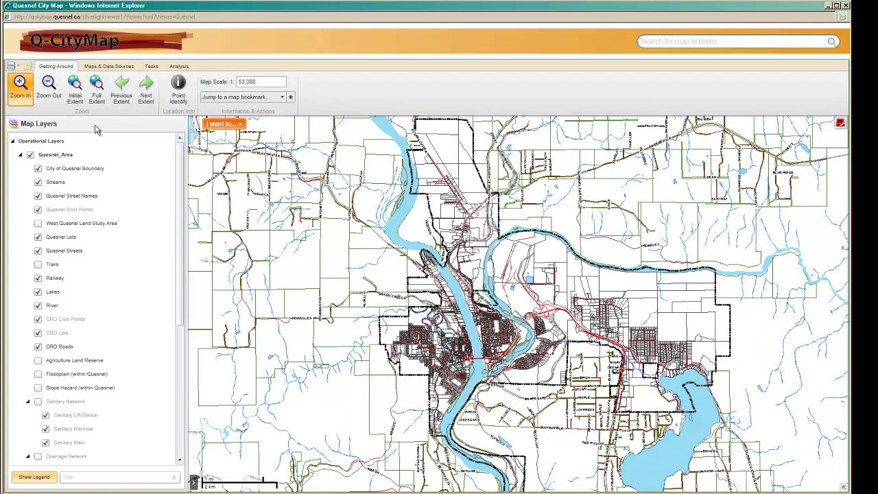
left_click_drag(476, 317, 521, 355)
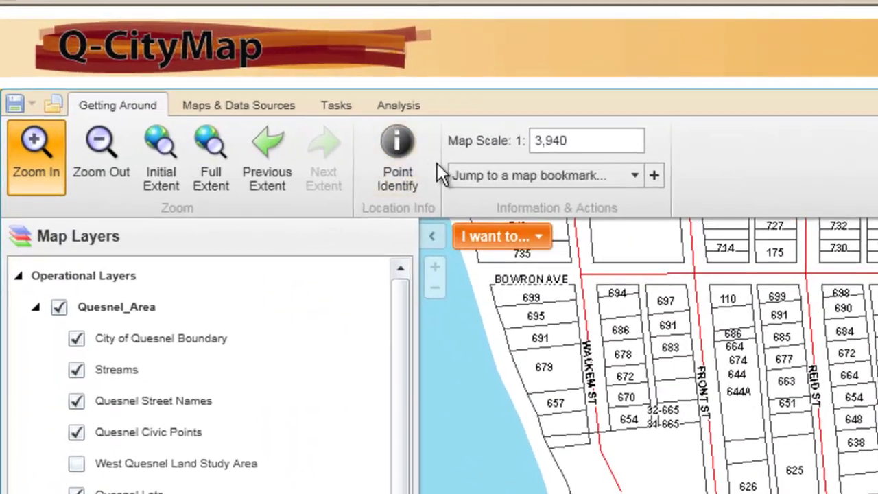
left_click(251, 110)
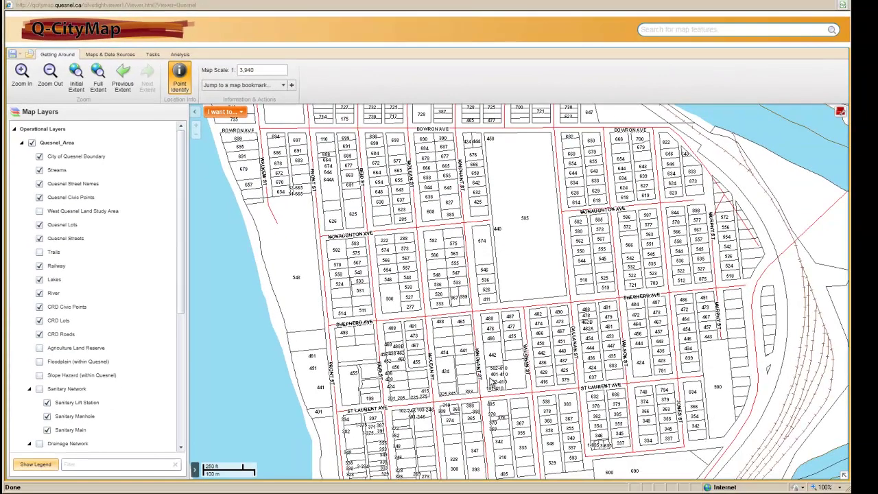
left_click(490, 380)
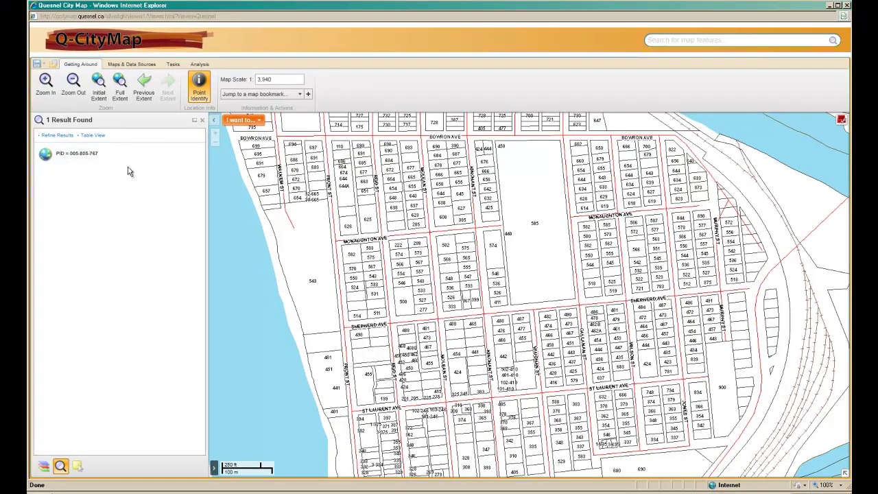
Examine the full attribute list in the identified lot's details, and close the details window
left_click(85, 158)
left_click(66, 156)
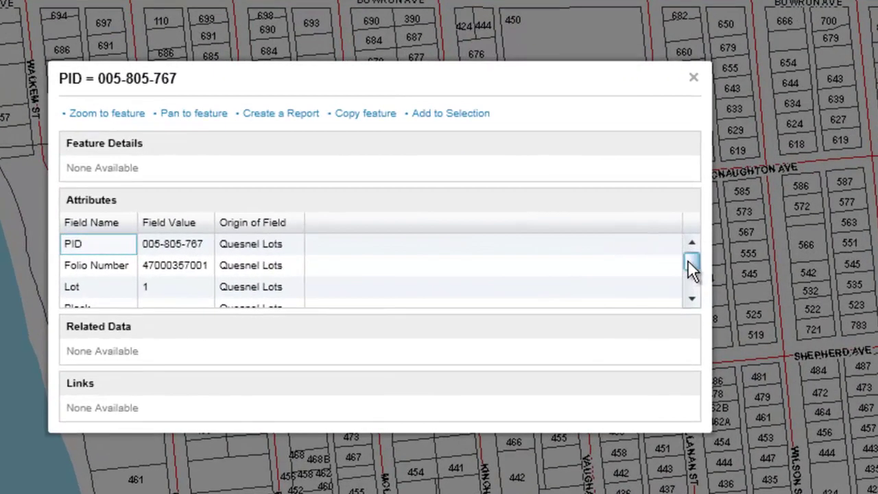
left_click_drag(581, 256, 581, 265)
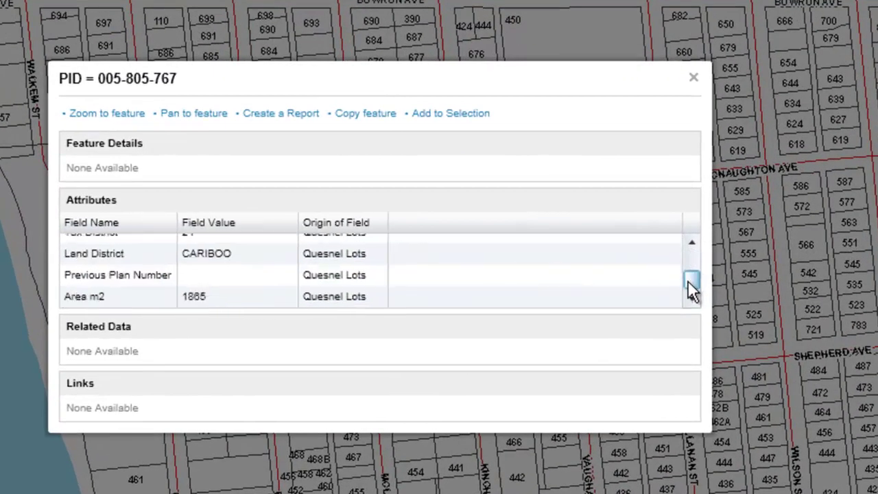
left_click_drag(687, 281, 689, 262)
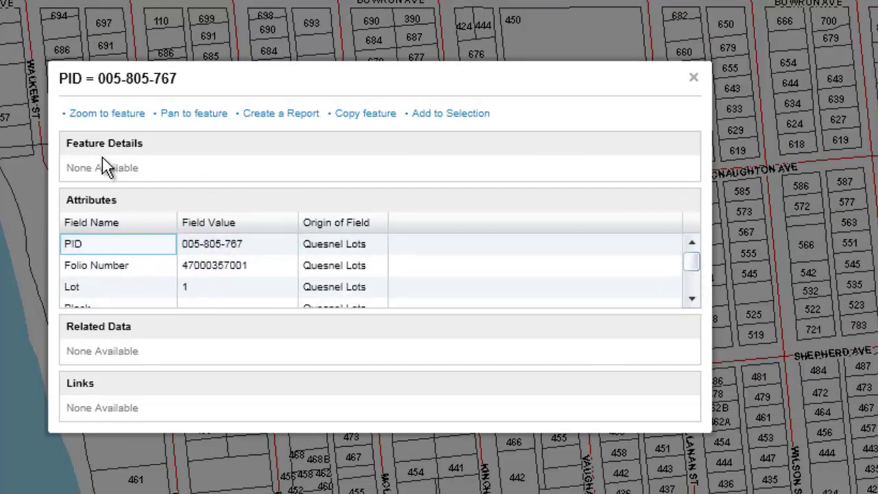
left_click(693, 78)
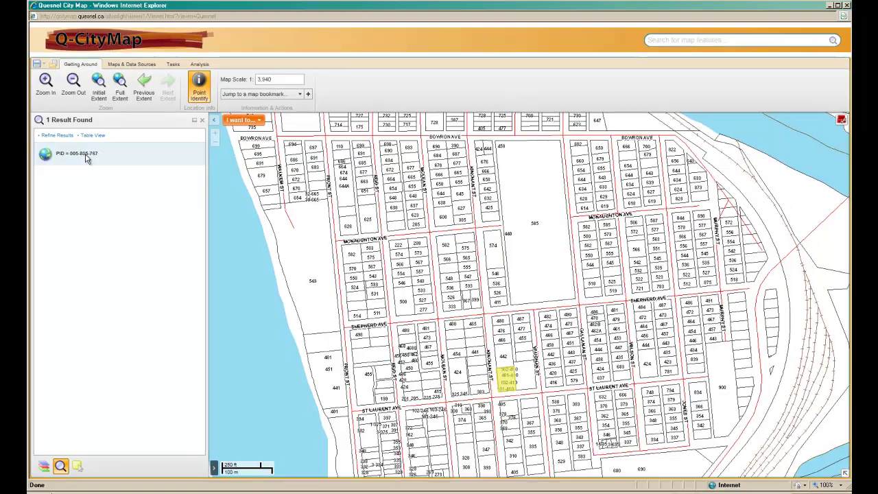
Show the identified lot in Table View and examine all its columns through to Area m2
left_click(91, 137)
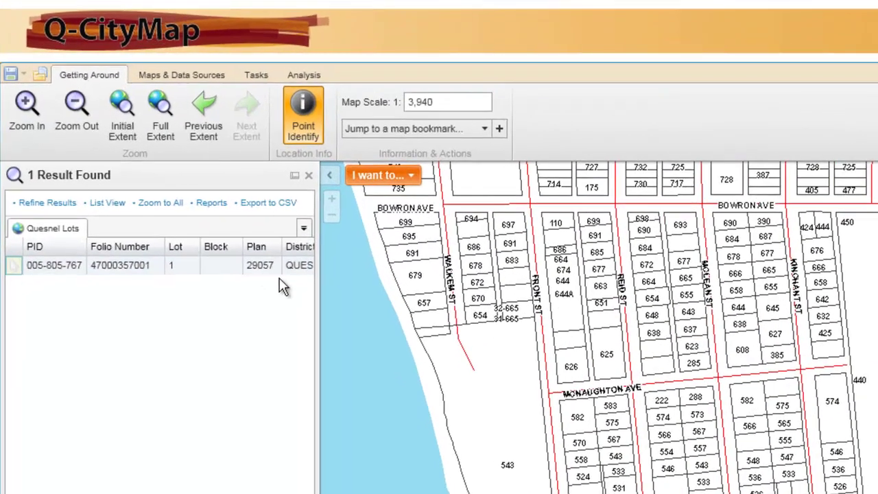
scroll(162, 261, "right", 10)
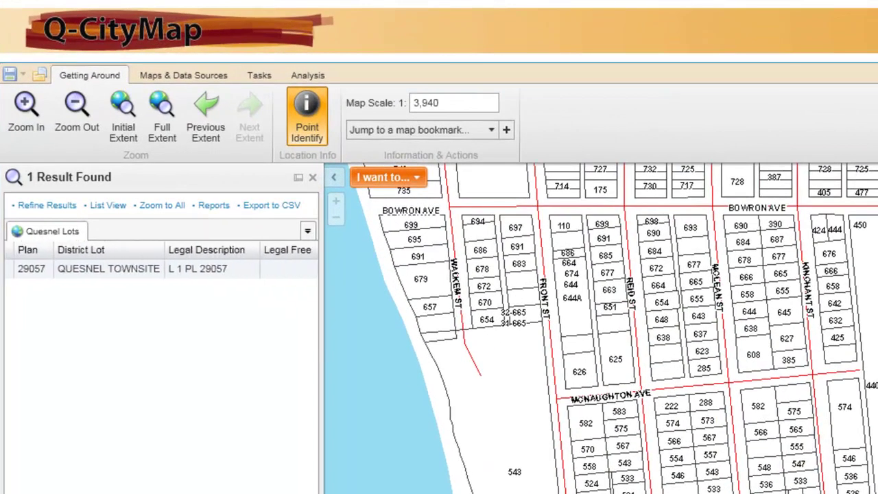
scroll(161, 260, "right", 6)
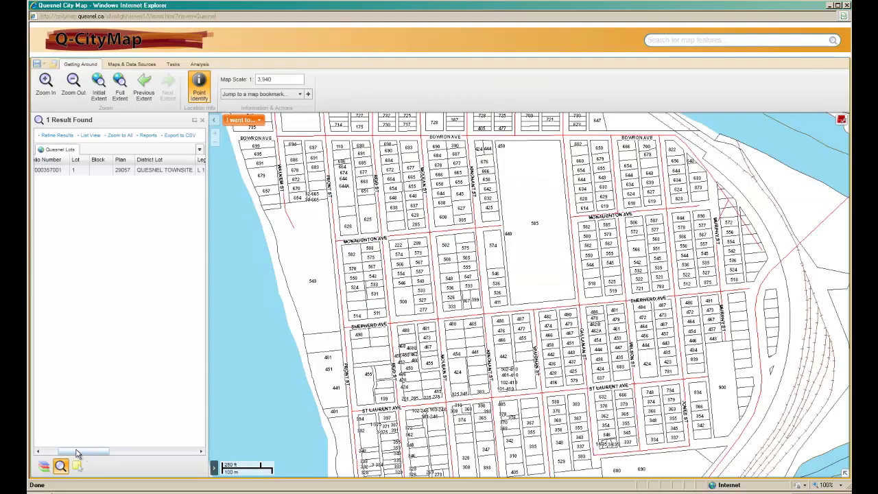
left_click_drag(75, 453, 172, 455)
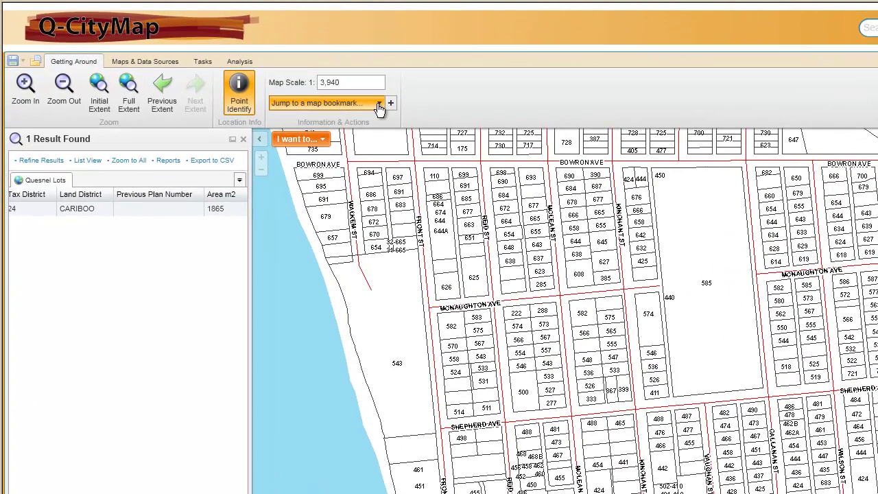
Jump to the Ten Mile Lake map bookmark, followed by the North Quesnel bookmark
left_click(298, 94)
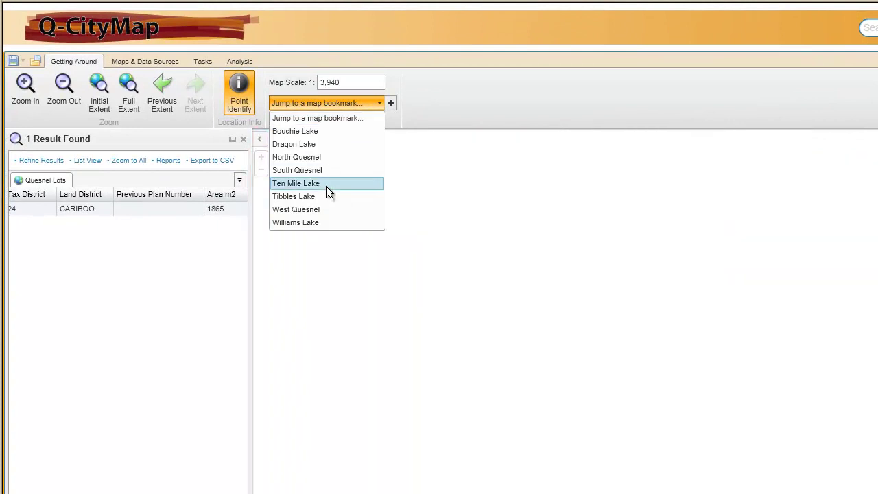
left_click(326, 184)
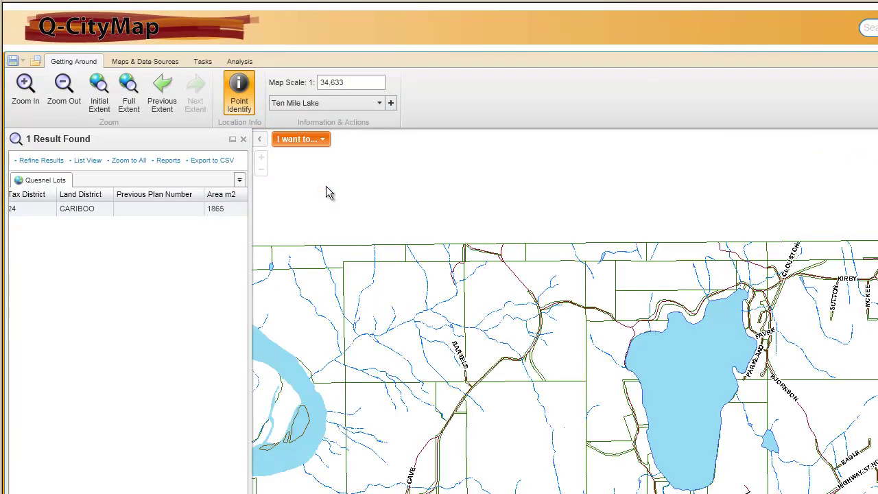
left_click(380, 105)
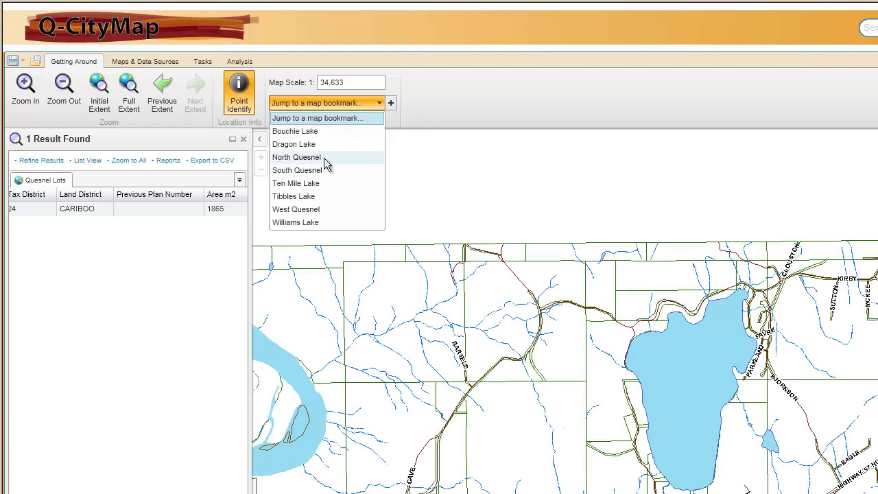
left_click(323, 157)
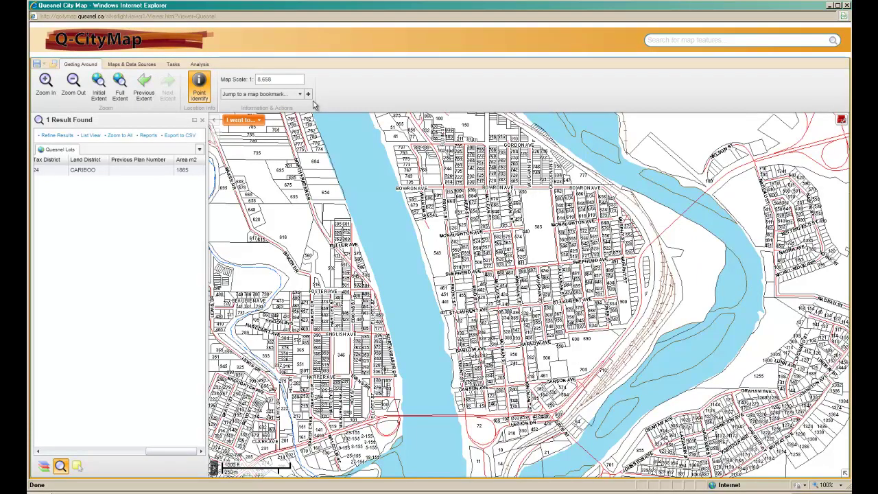
View the dialog for naming a new map bookmark and the list of available bookmarks, without adding one
left_click(308, 94)
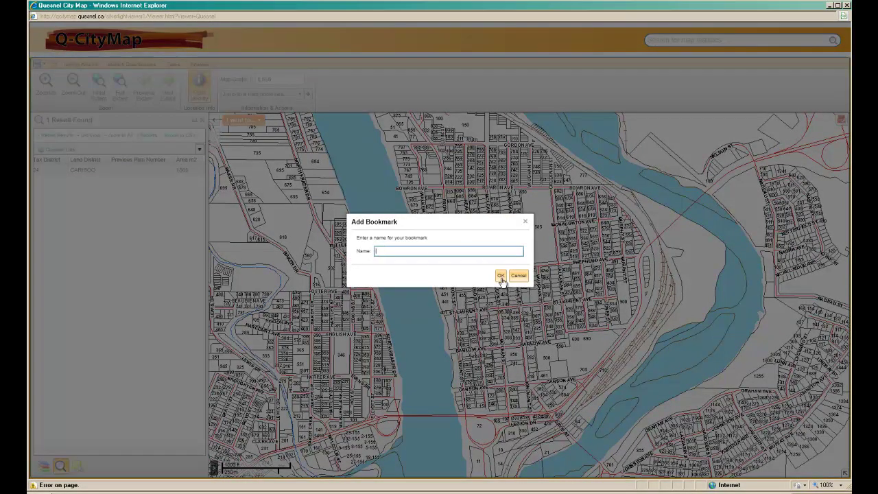
left_click(526, 225)
left_click(297, 95)
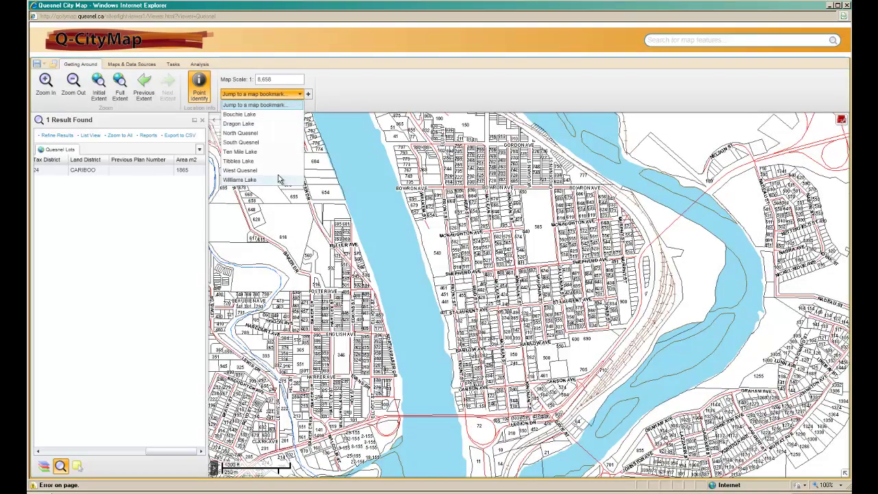
left_click(381, 99)
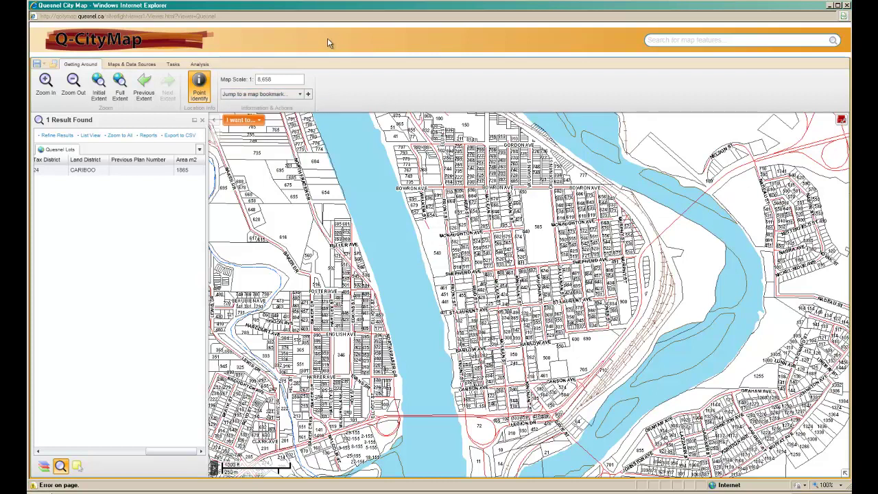
Set the map scale to 1:150,000
left_click_drag(281, 77, 255, 81)
type("150000")
key("Return")
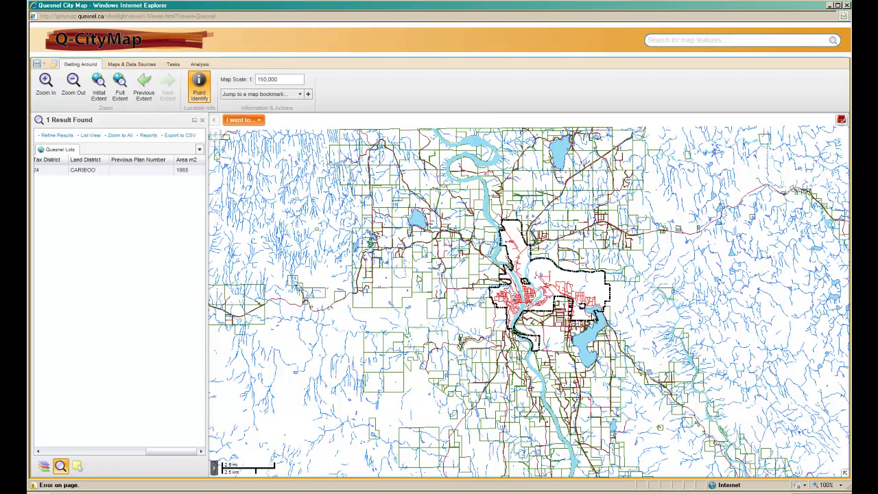
View the project information fields in the Save Project dialog, and cancel without saving
left_click(27, 72)
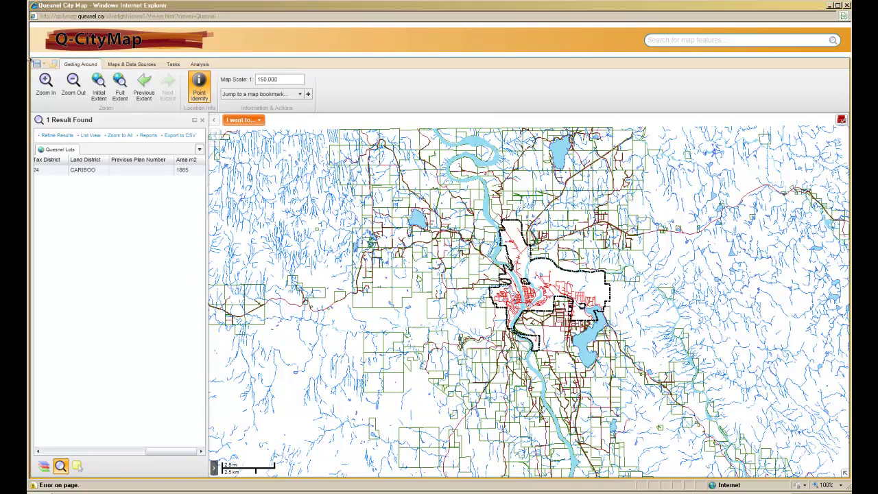
left_click(33, 69)
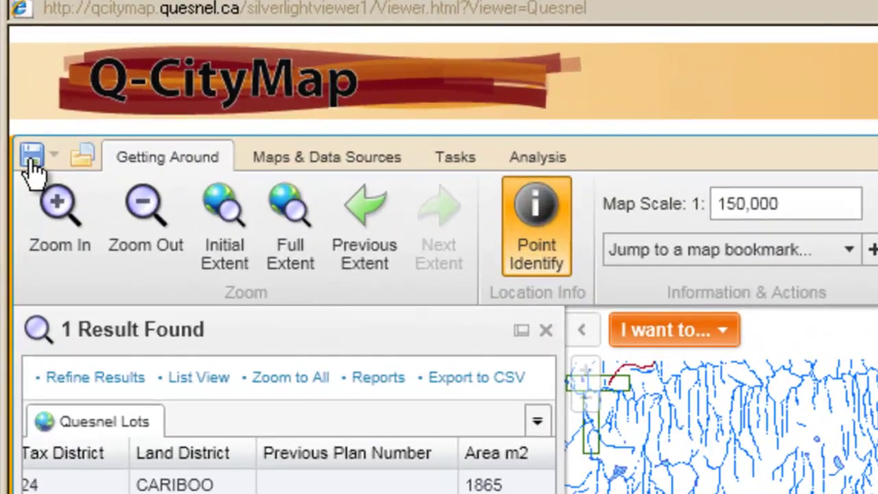
left_click(37, 67)
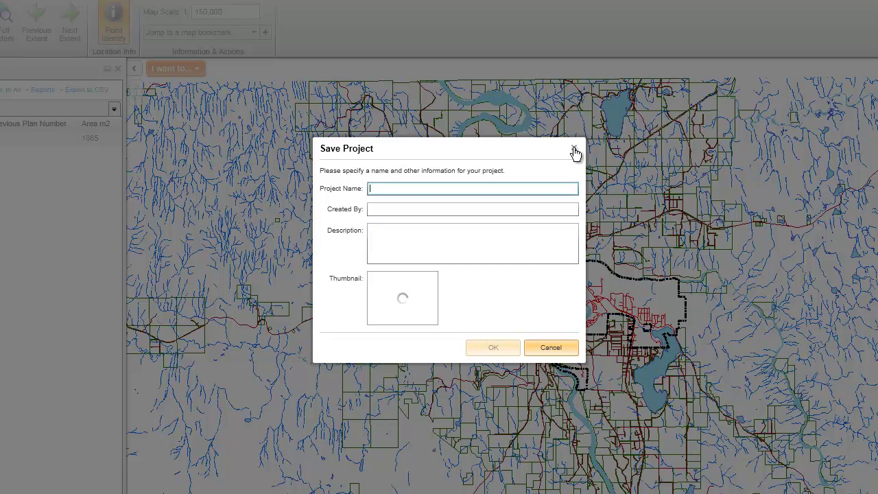
left_click(557, 352)
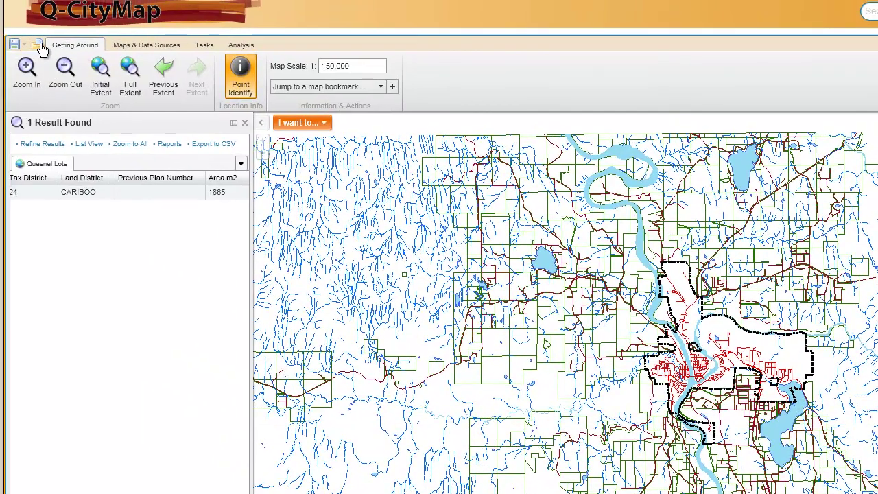
left_click(37, 45)
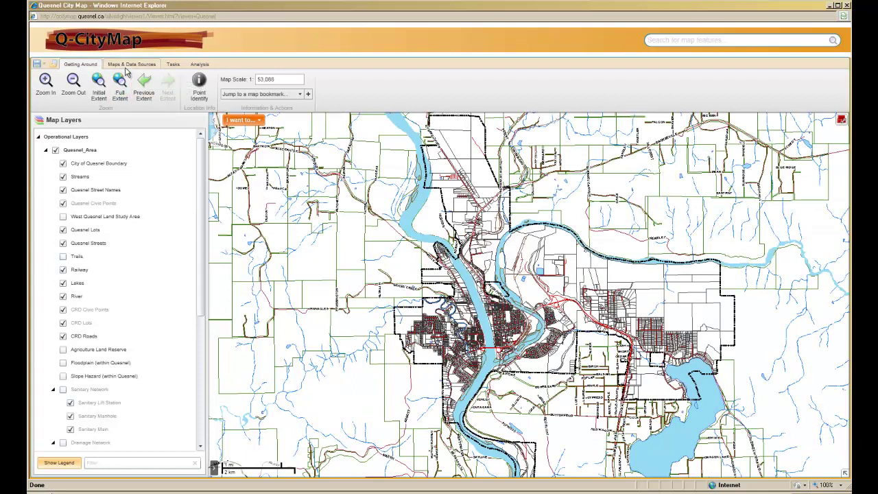
Show the map layers, and turn the Trails layer on and back off
left_click(135, 66)
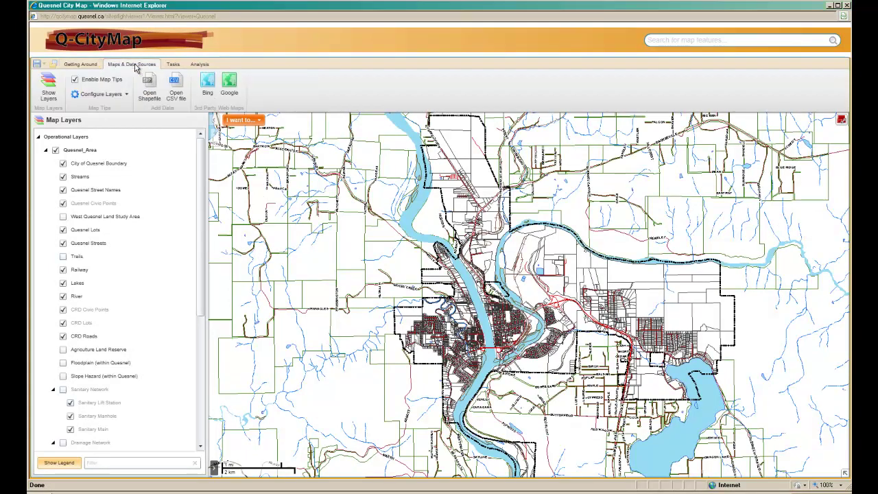
left_click(49, 98)
left_click(63, 256)
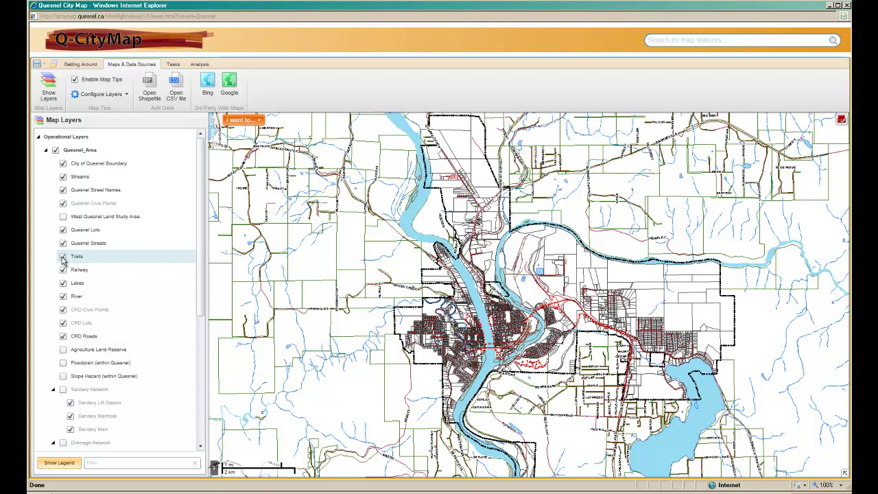
left_click(63, 257)
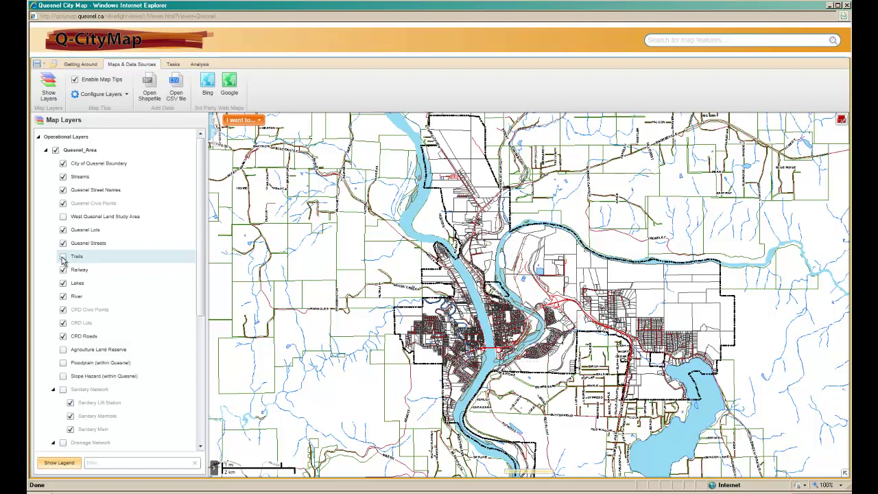
Display the Sanitary Network layer zoomed in on the downtown streets between the two rivers, and turn that layer off again
left_click_drag(201, 245, 186, 360)
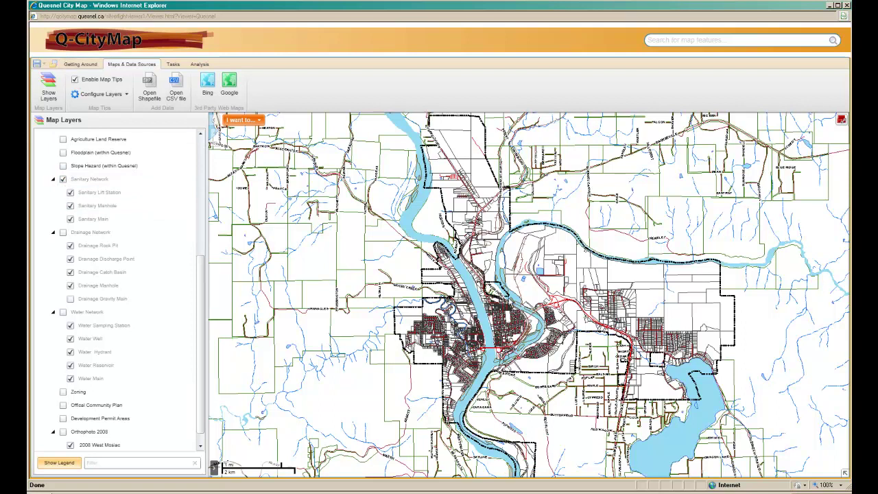
left_click(79, 64)
left_click(45, 82)
left_click_drag(487, 299, 535, 348)
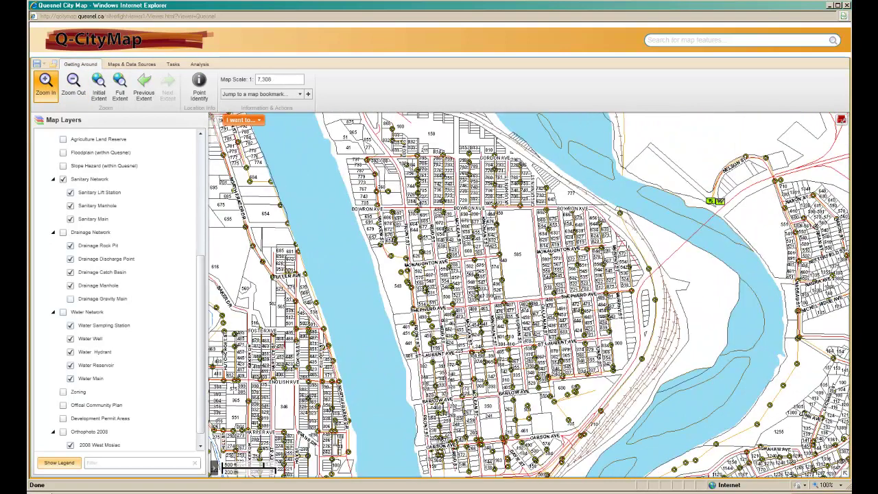
left_click(63, 180)
scroll(201, 321, "down", 1)
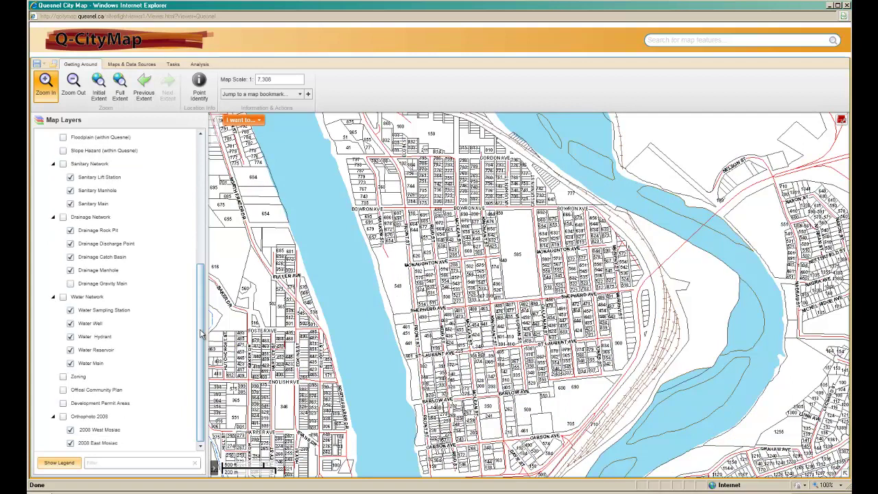
View the current map area in the synchronized Bing Maps window beside the city map, and close that window
left_click(122, 65)
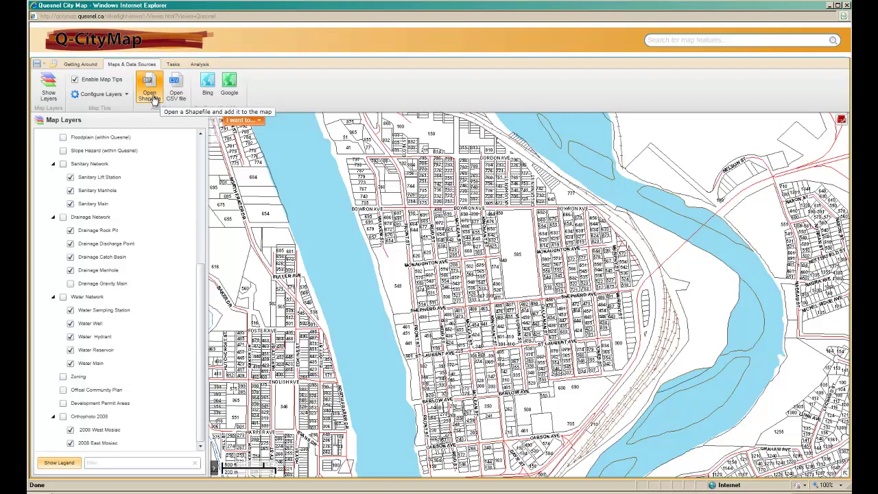
left_click(211, 100)
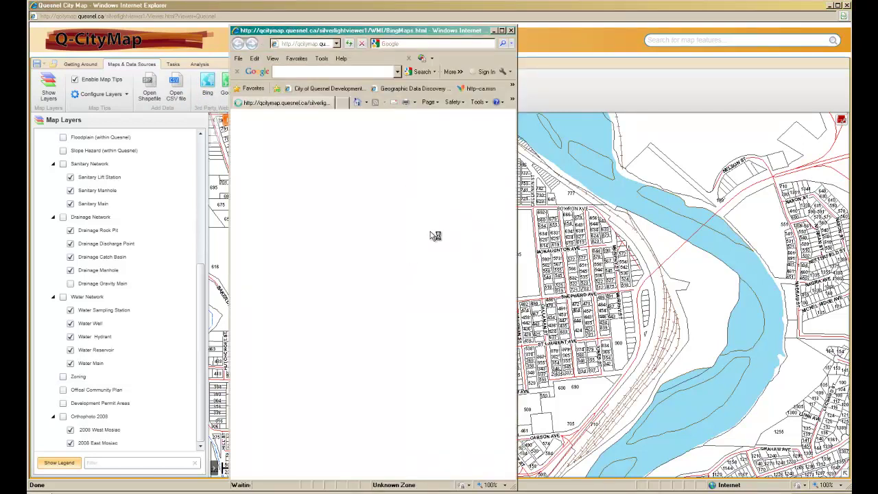
left_click_drag(488, 31, 318, 11)
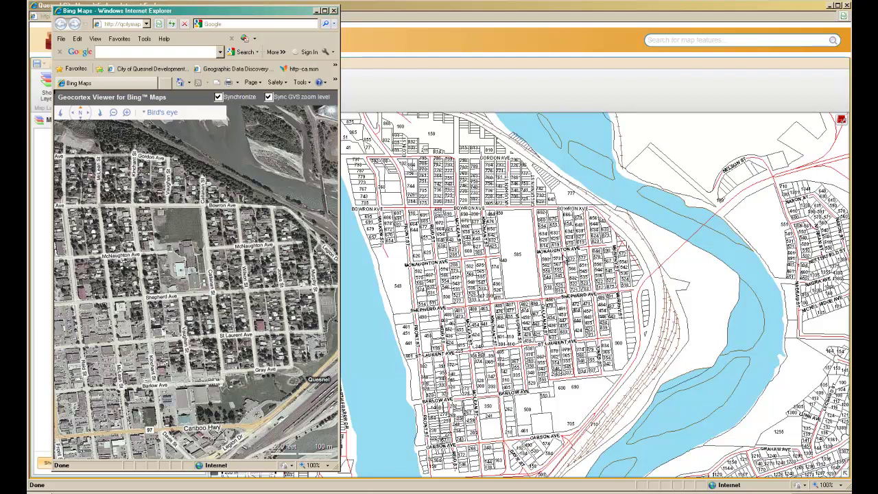
left_click(334, 12)
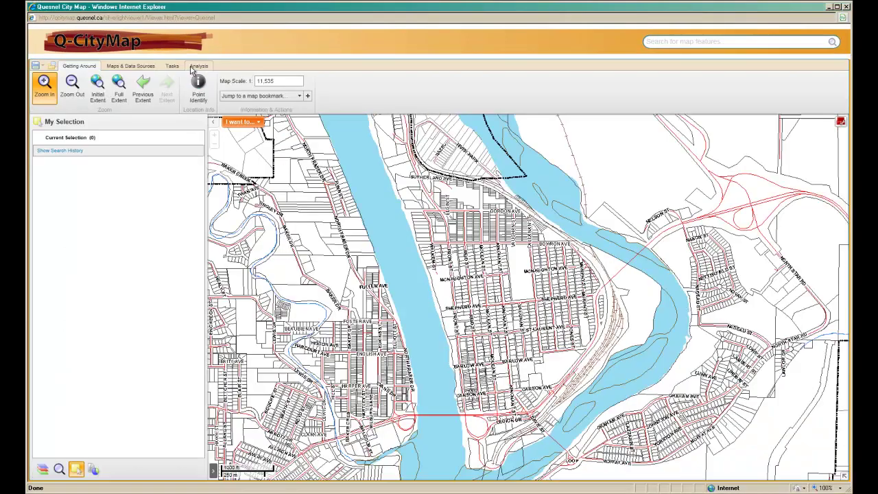
Set up a printable map with the 8.5x11 Landscape layout and the Current Extent map scale, leaving the notes empty
left_click(172, 67)
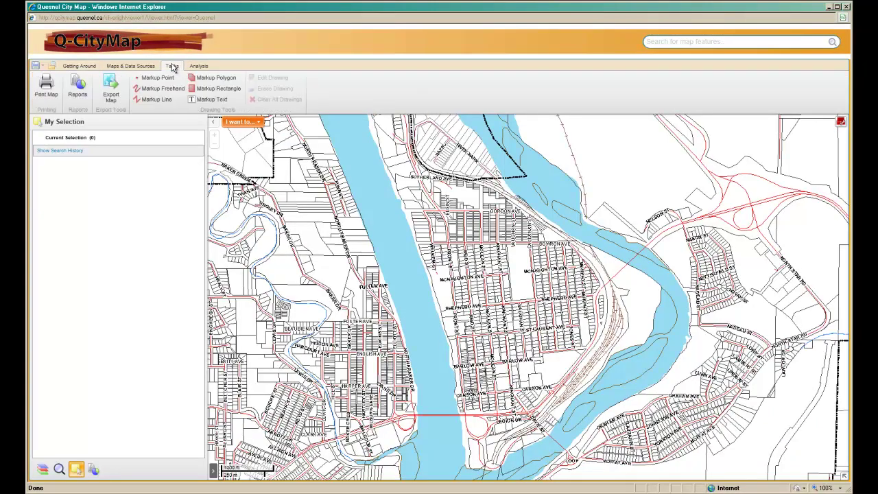
left_click(48, 99)
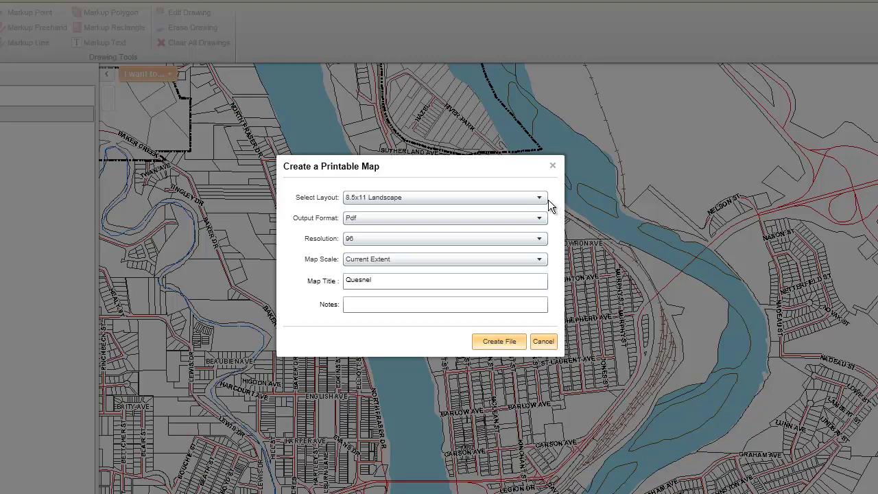
left_click(541, 199)
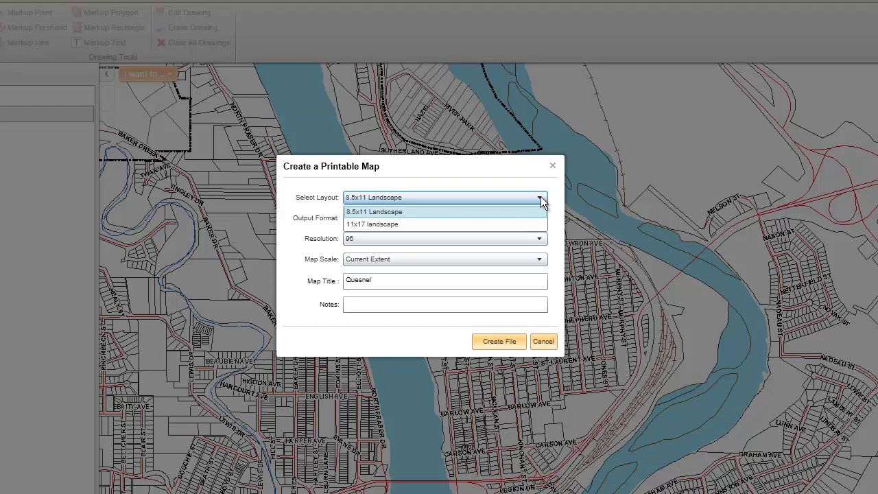
left_click(541, 199)
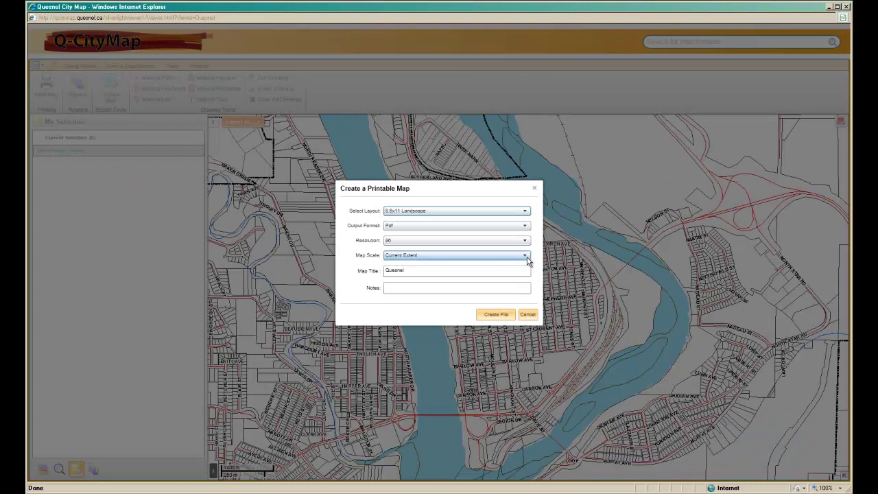
left_click(526, 255)
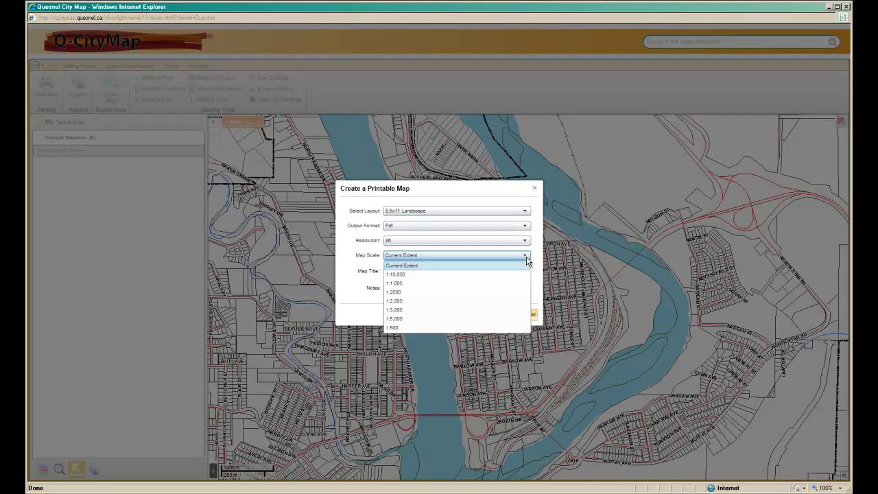
left_click(405, 267)
double_click(387, 272)
left_click(435, 291)
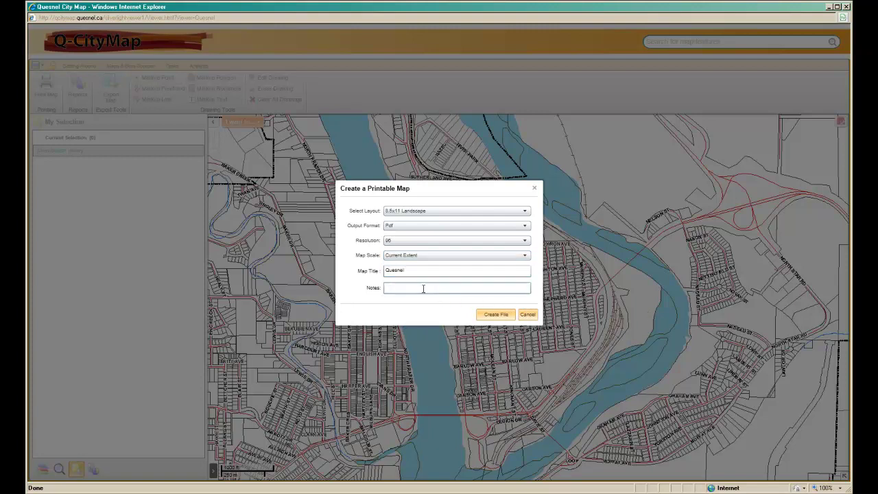
Create the printable map file and view it, closing the file and the print dialog when done
left_click(502, 317)
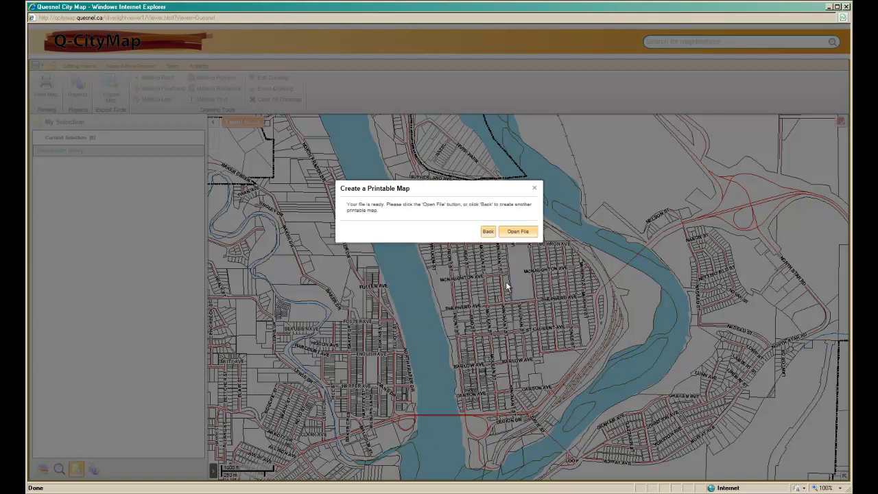
left_click(520, 231)
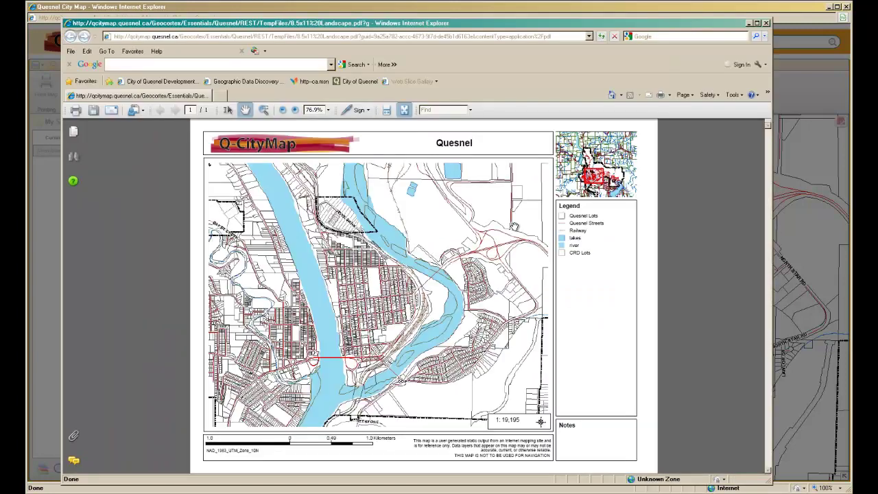
left_click(767, 23)
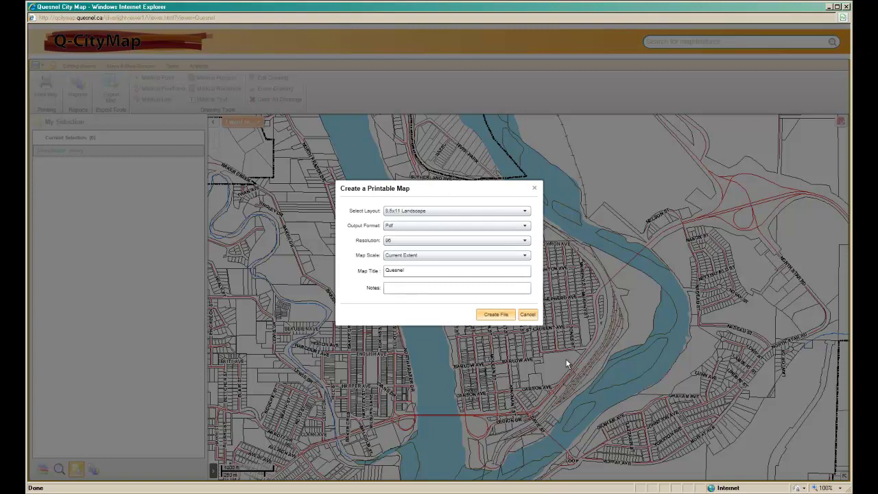
left_click(528, 314)
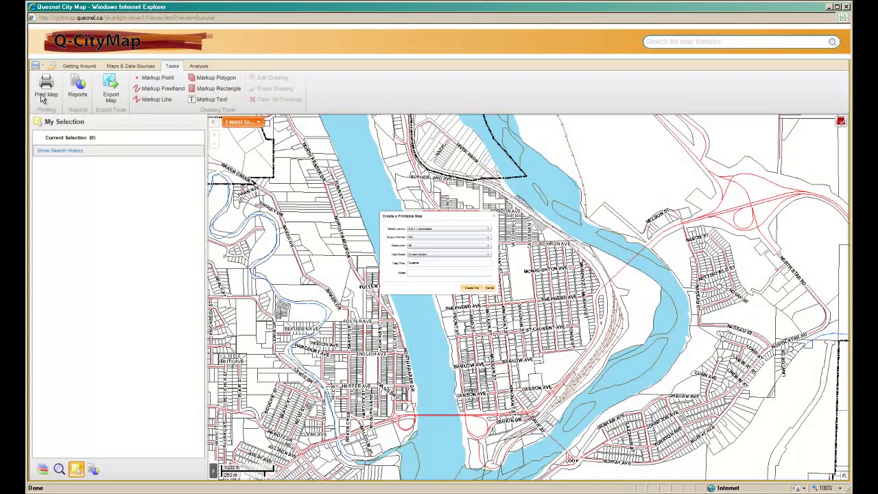
Generate a Quesnel Parcel Report in Pdf format for the large lot between Barlow Ave and Carson Ave, using point selection
left_click(82, 89)
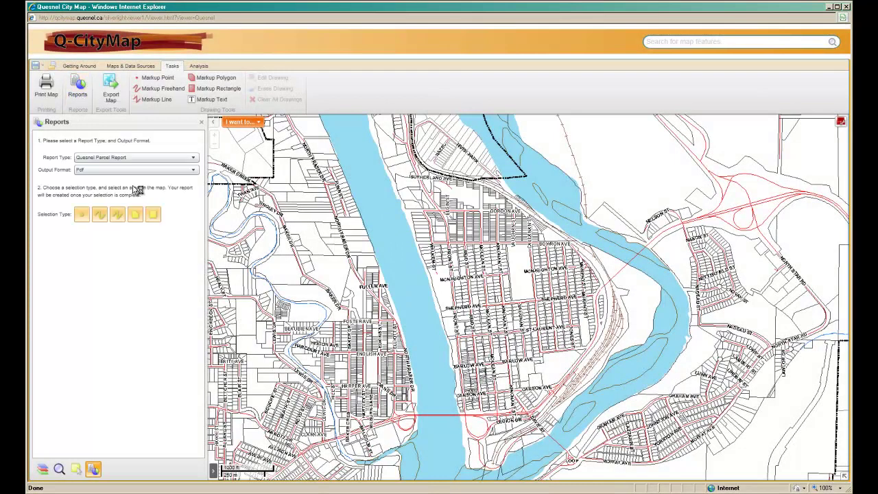
left_click(194, 158)
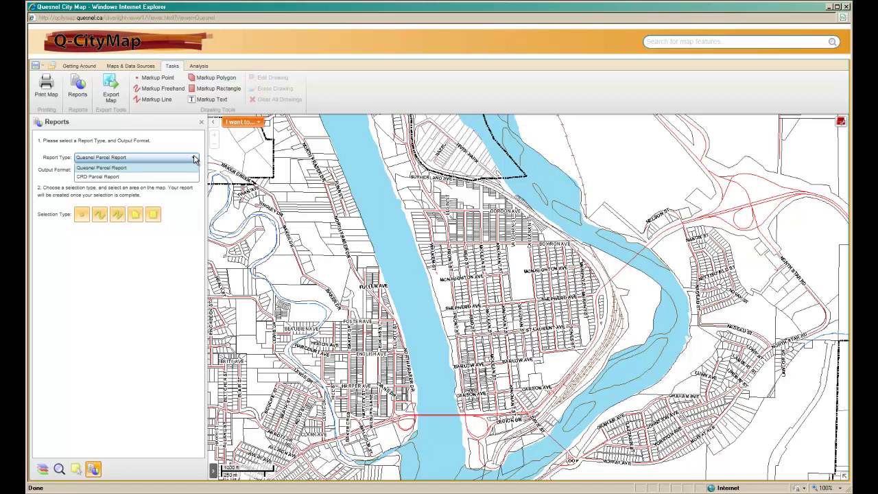
left_click(82, 169)
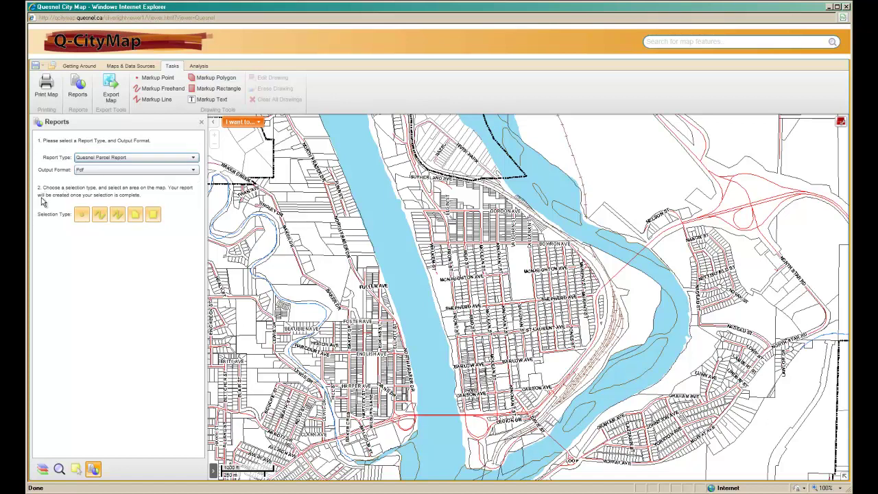
left_click(83, 217)
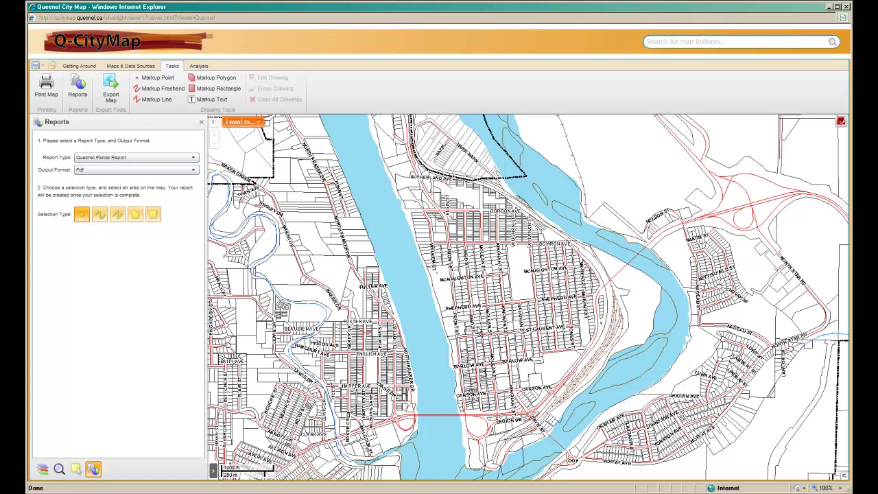
left_click(558, 372)
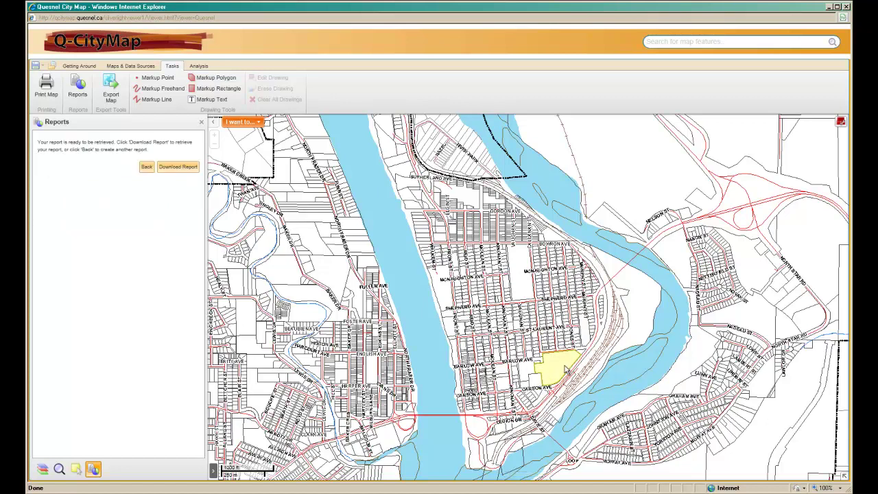
Download the parcel report, look through it, and close it
left_click(177, 168)
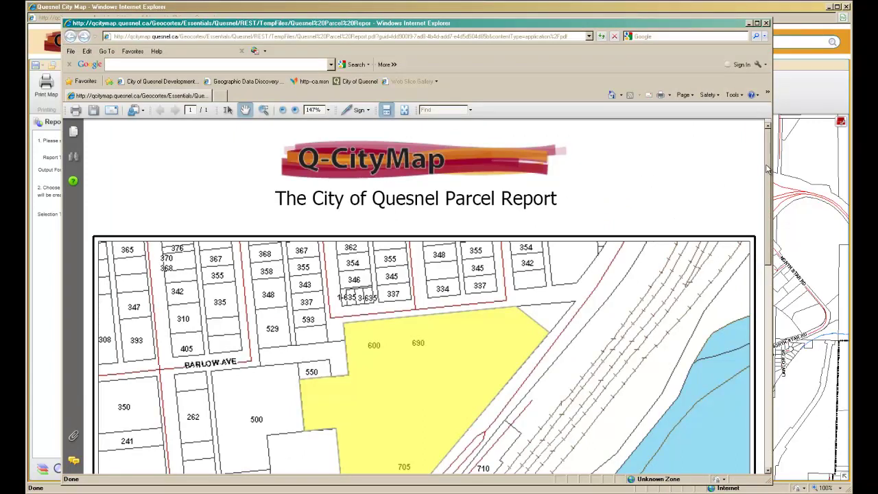
left_click_drag(769, 169, 768, 124)
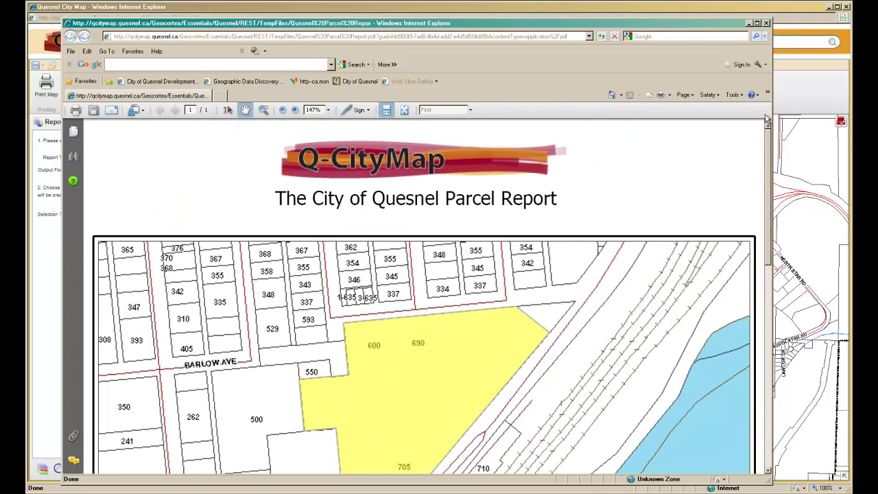
left_click(767, 23)
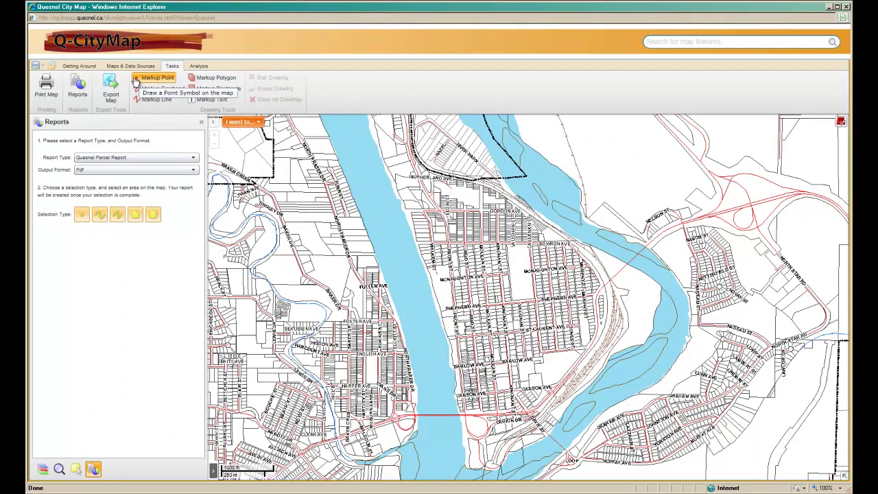
Export the current map as a JPEG image, view the image, and close its window
left_click(110, 88)
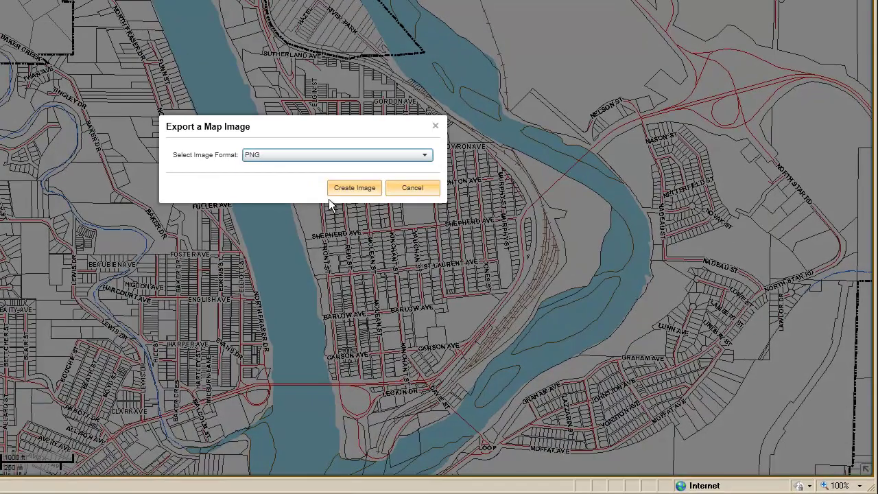
left_click(427, 155)
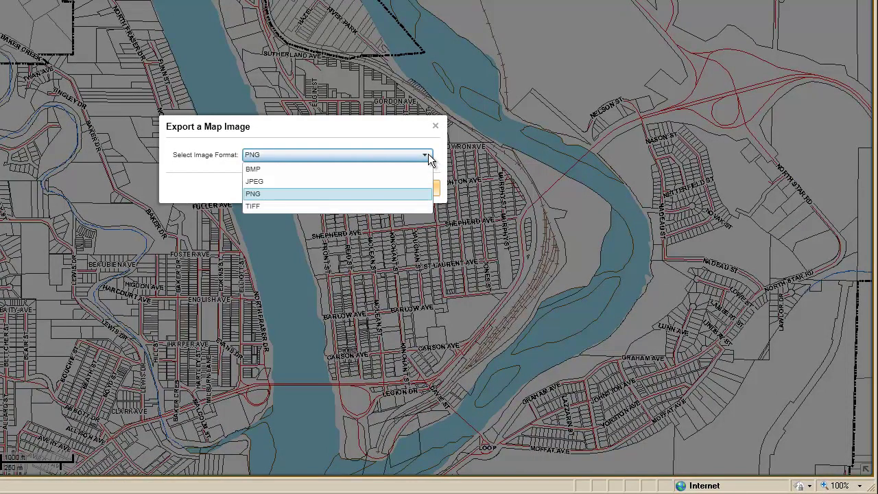
left_click(273, 181)
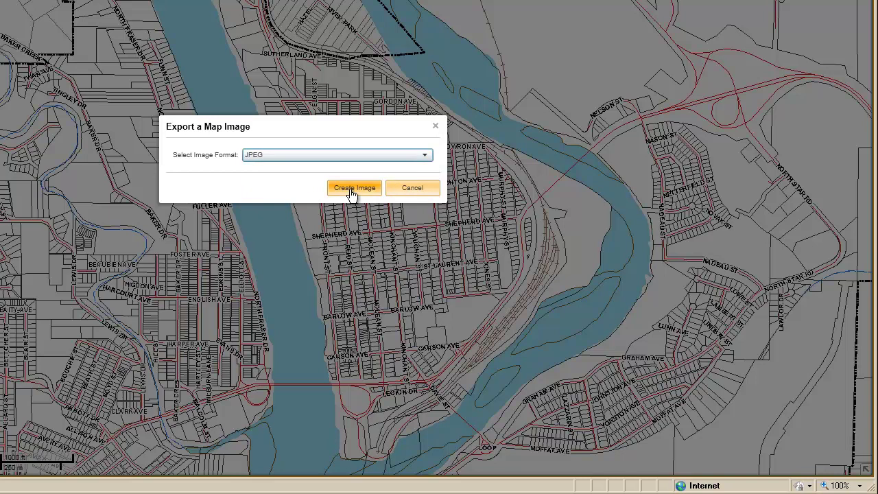
left_click(349, 190)
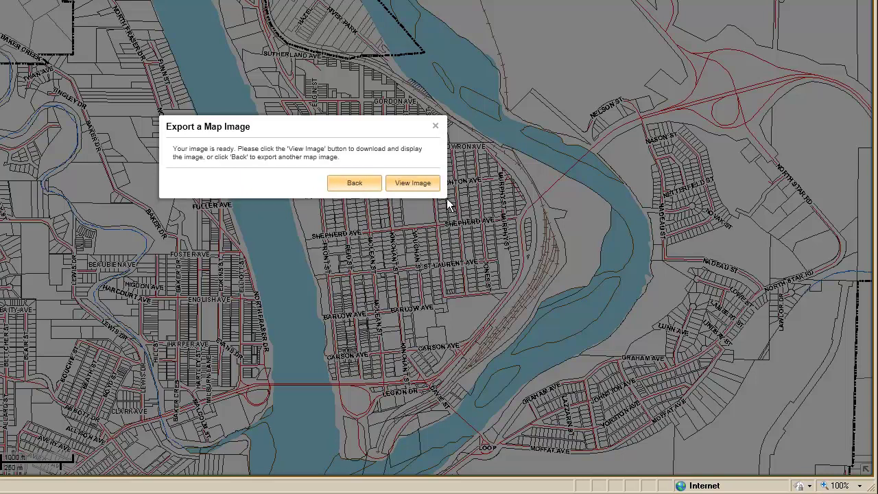
left_click(416, 184)
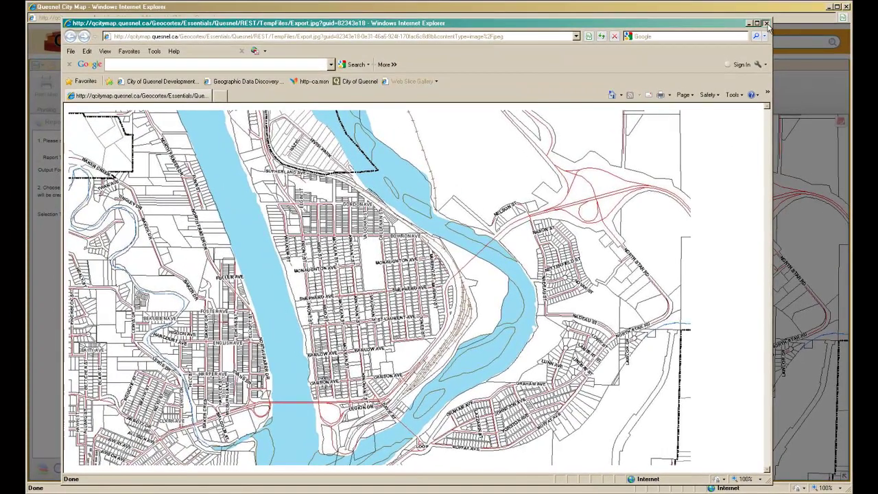
left_click(763, 20)
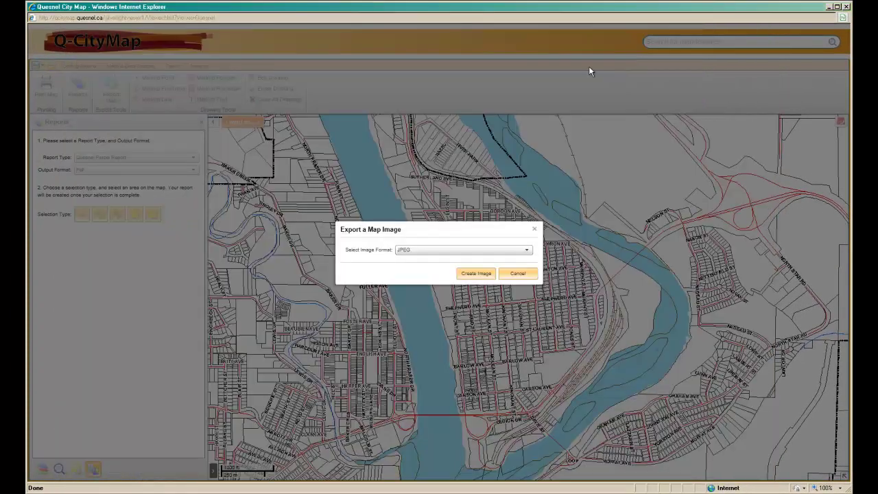
Close the map image export dialog and place two red circle point markups on the map north of Baker Dr
left_click(534, 275)
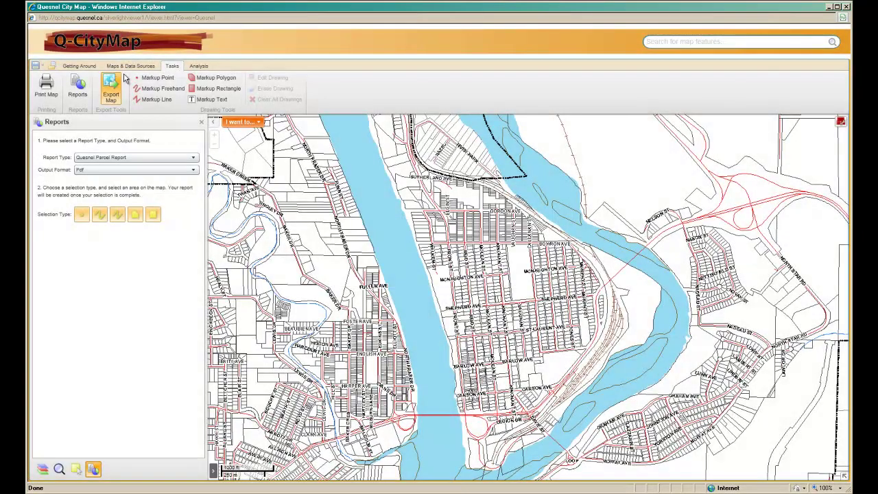
left_click(159, 78)
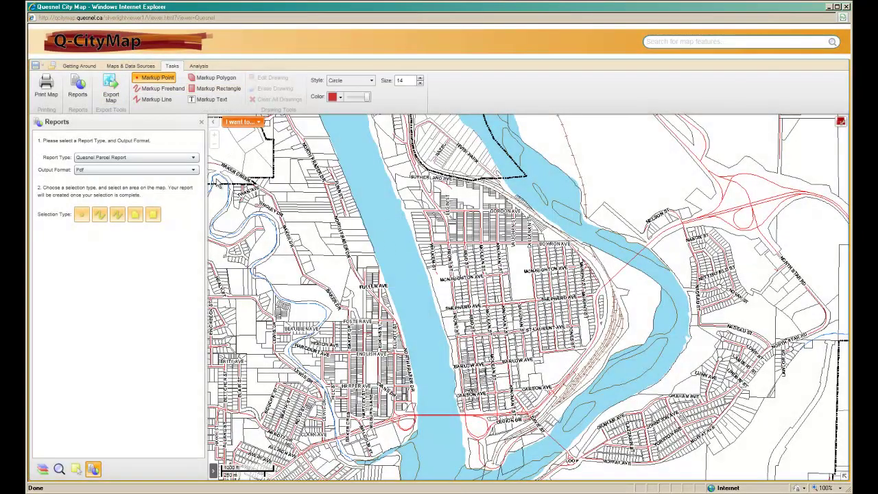
left_click(346, 263)
left_click(326, 264)
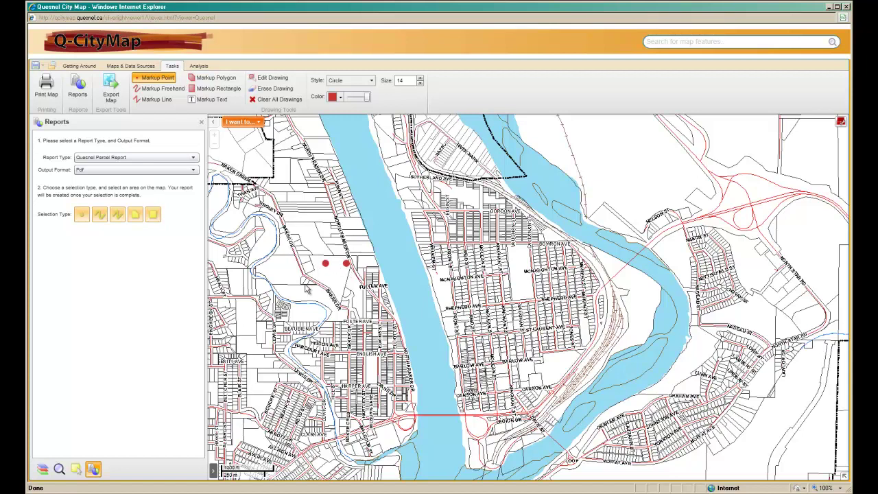
Draw a solid zigzag markup line with four vertices, starting at the western point markup
left_click(155, 100)
left_click(324, 266)
left_click(318, 284)
left_click(335, 274)
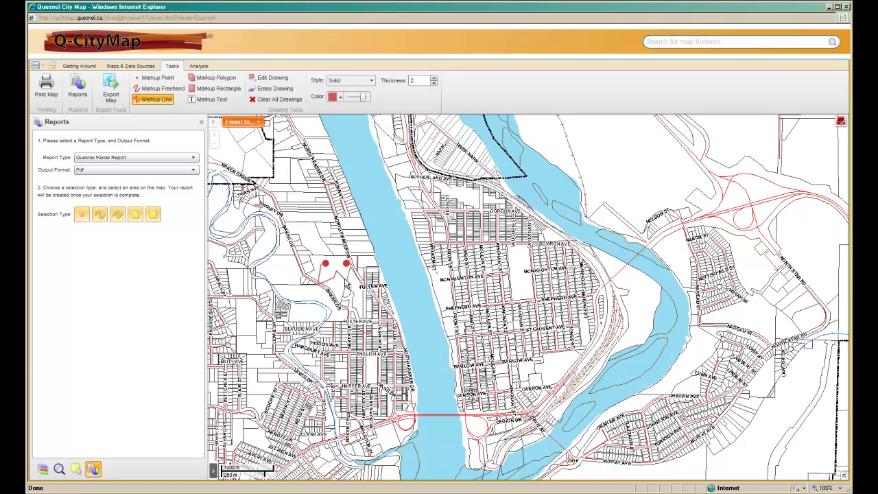
double_click(342, 281)
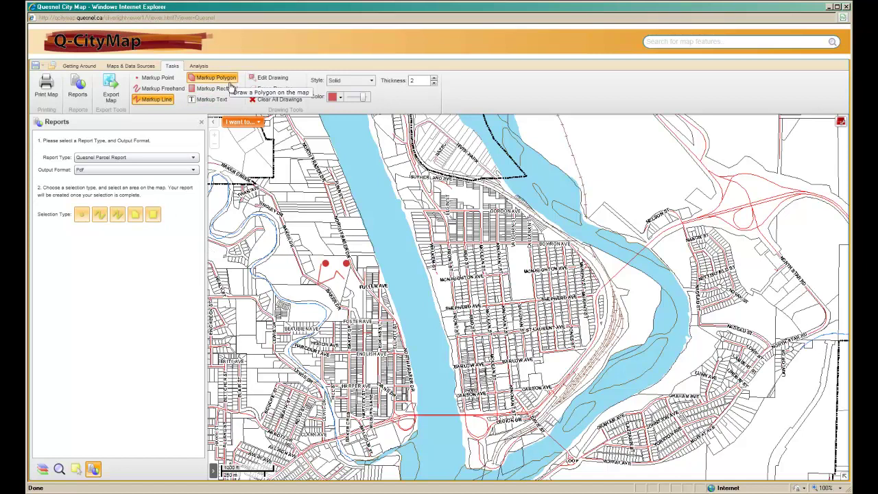
Add the markup text "quesnel" west of the point markups, in black Arial size 14 at an angle of 30
left_click(210, 99)
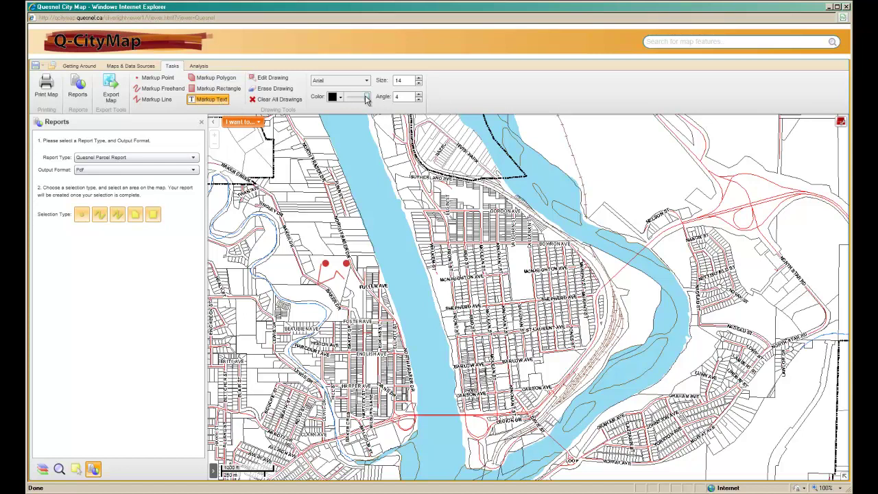
left_click(339, 97)
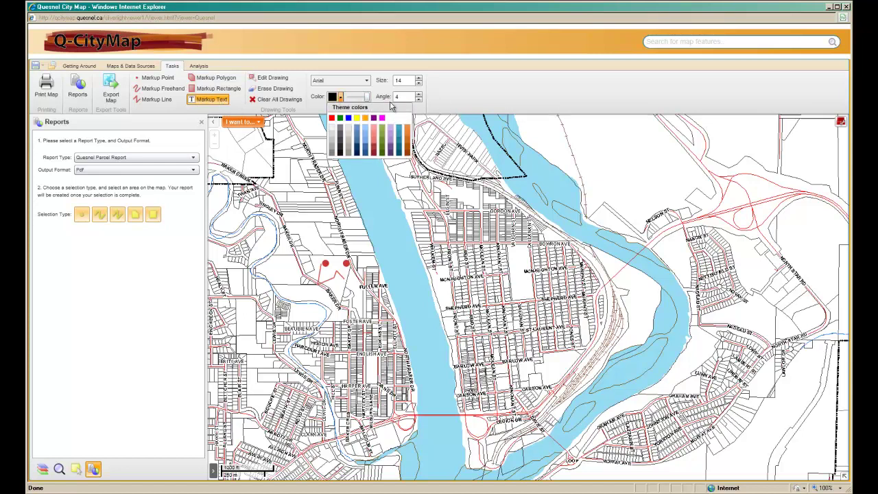
left_click(366, 81)
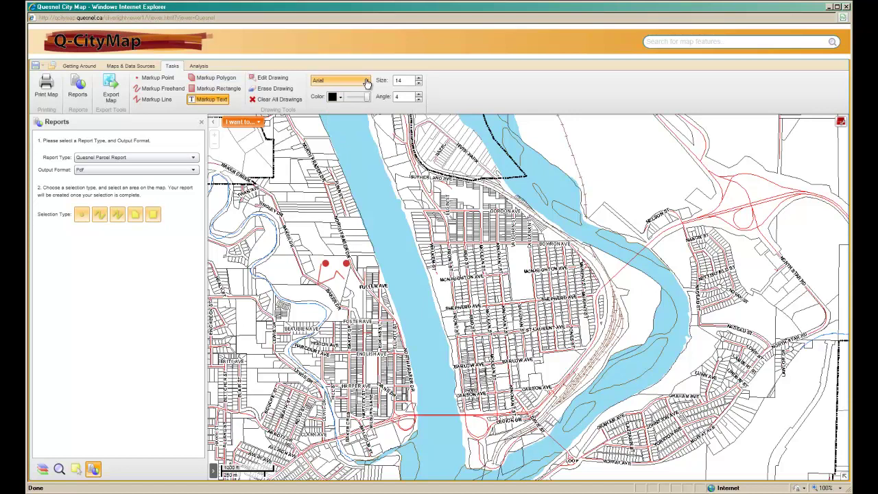
left_click(367, 82)
left_click(450, 95)
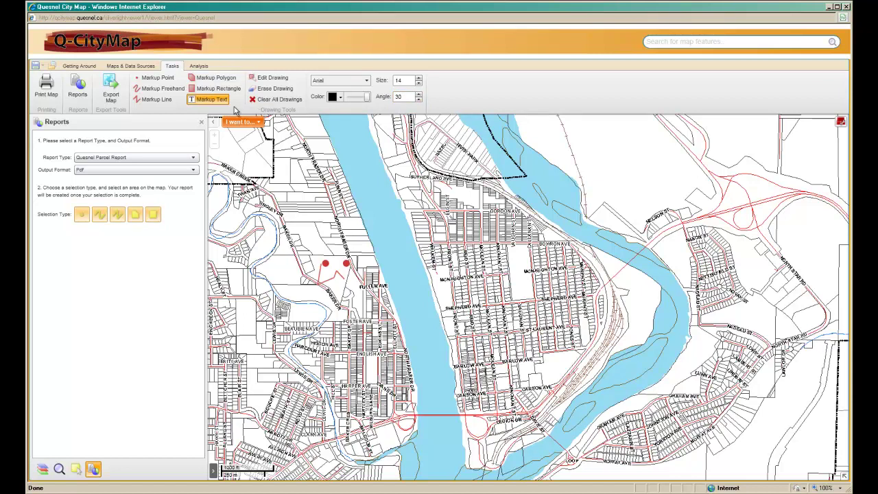
left_click(211, 100)
left_click(211, 100)
left_click(270, 273)
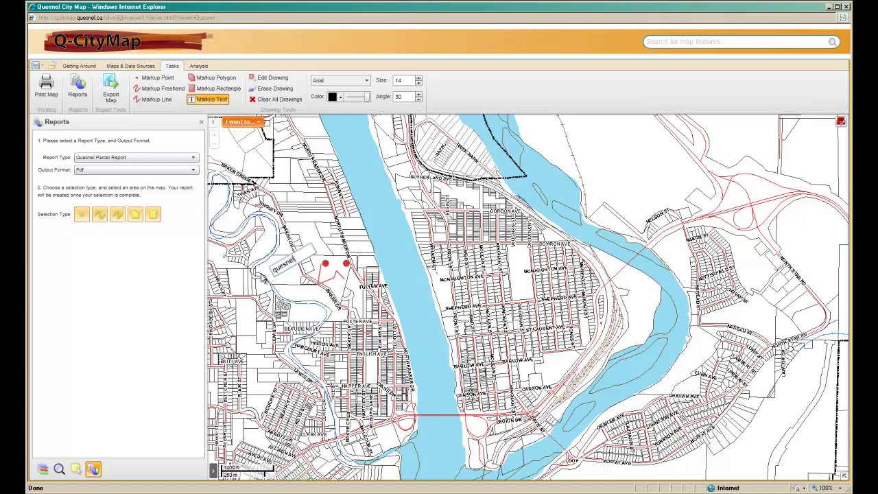
key("Return")
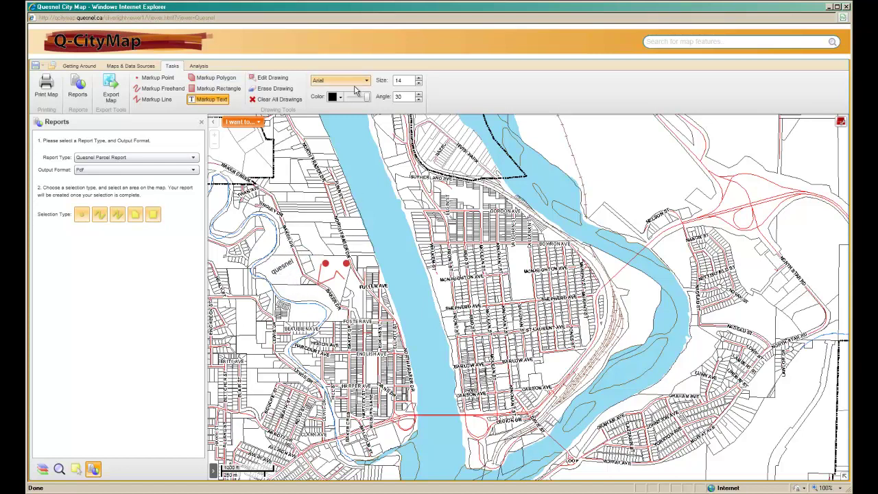
Erase the "quesnel" text markup and clear all remaining drawings from the map
left_click(274, 90)
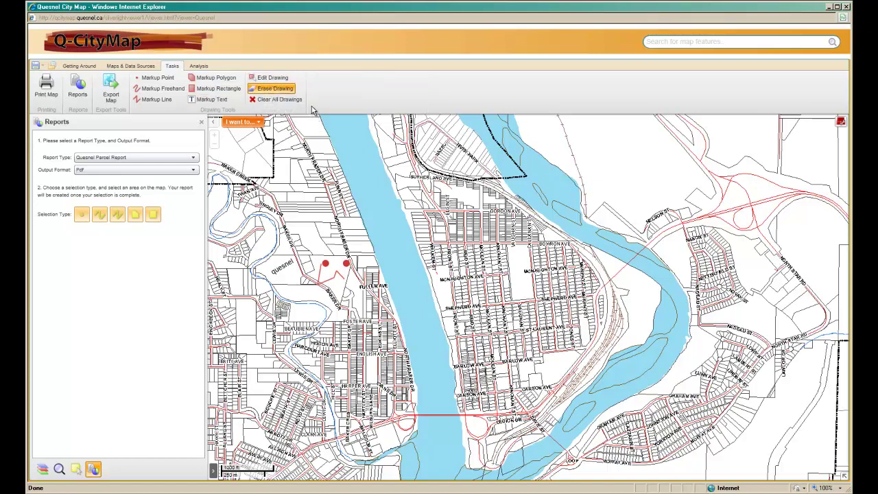
left_click(290, 275)
left_click(269, 101)
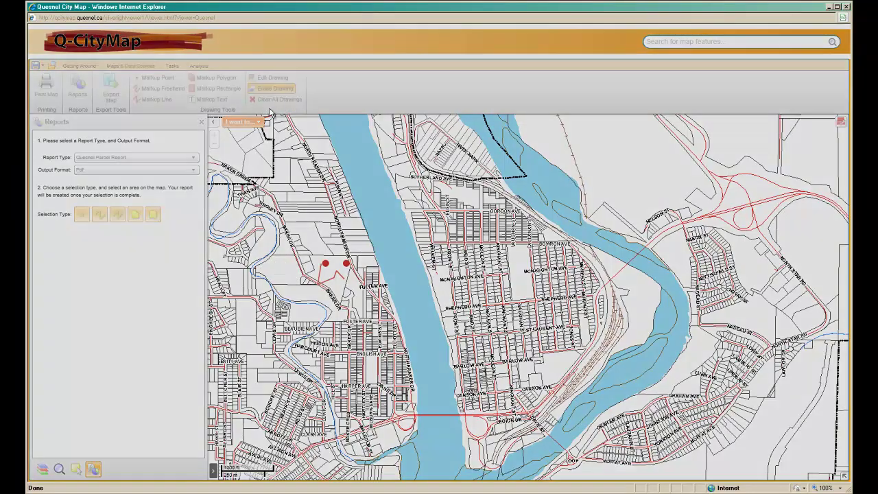
left_click(461, 272)
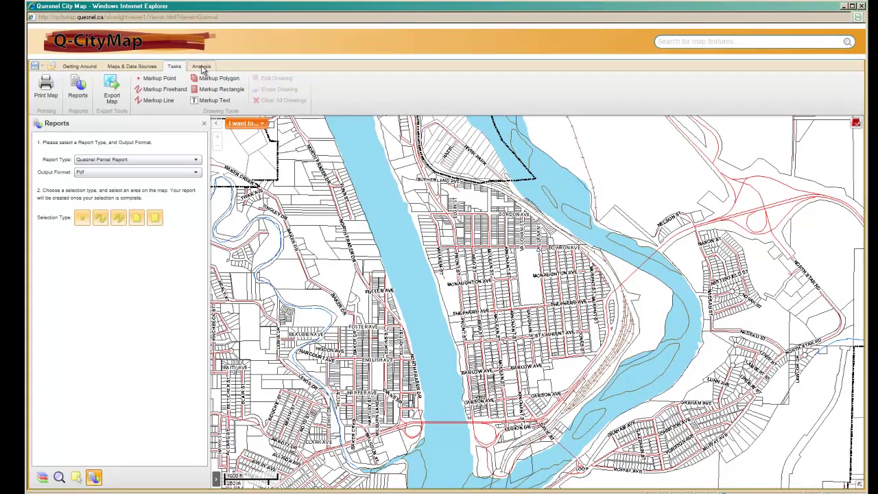
Identify the features inside a polygon around McLean St and Kinchant St, between Bowron Ave and McNaughton Ave
left_click(199, 65)
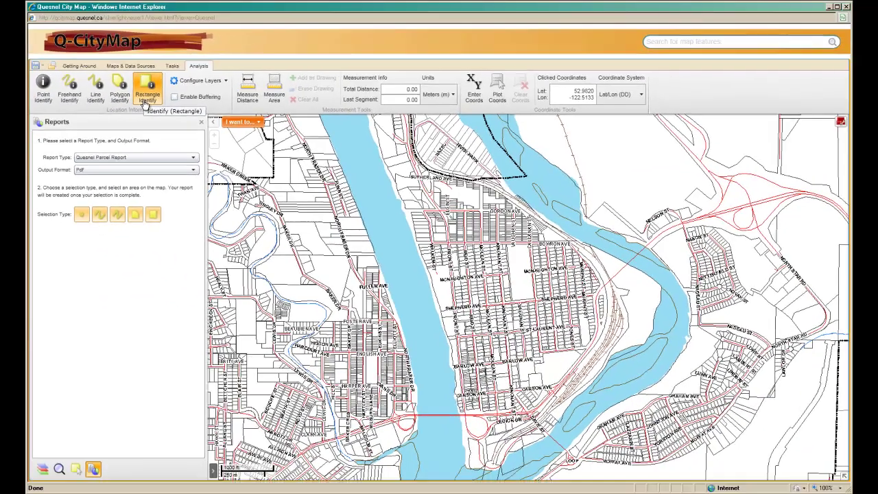
left_click(120, 101)
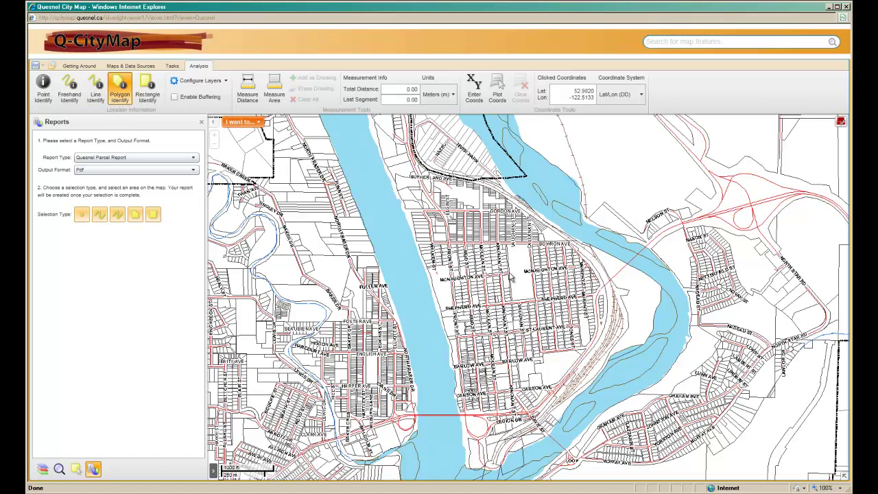
left_click(500, 241)
left_click(478, 242)
left_click(484, 278)
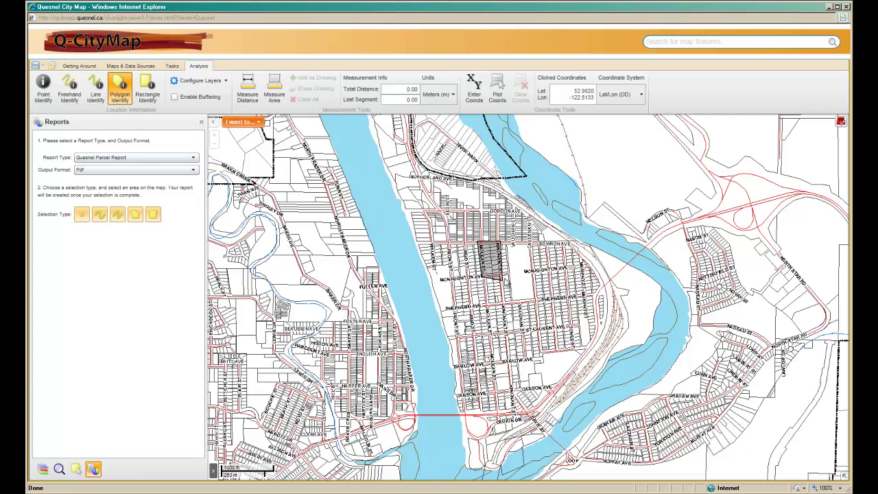
double_click(473, 273)
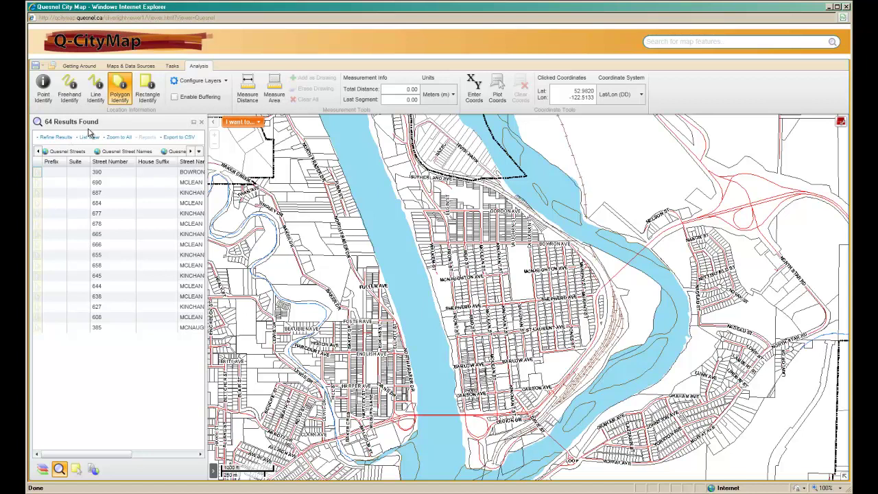
Review the Quesnel Streets, Quesnel Street Names and Quesnel Lots results, and locate the first listed lot on the map
left_click(125, 103)
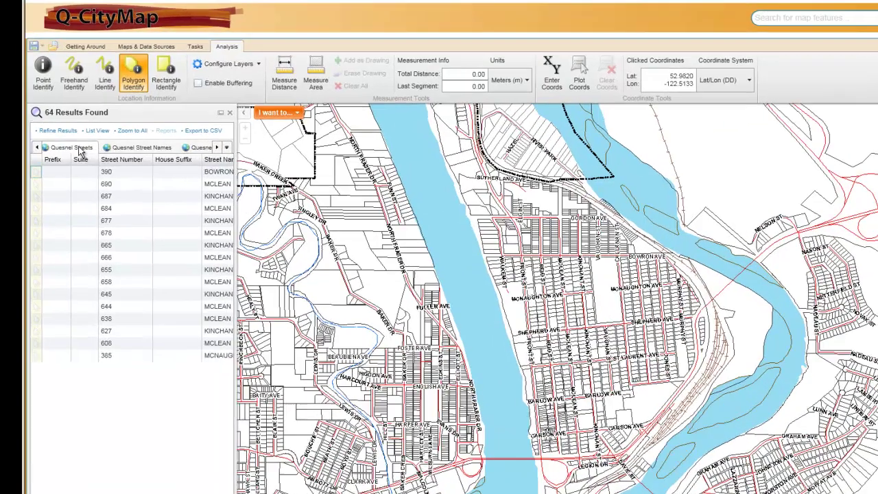
left_click(74, 154)
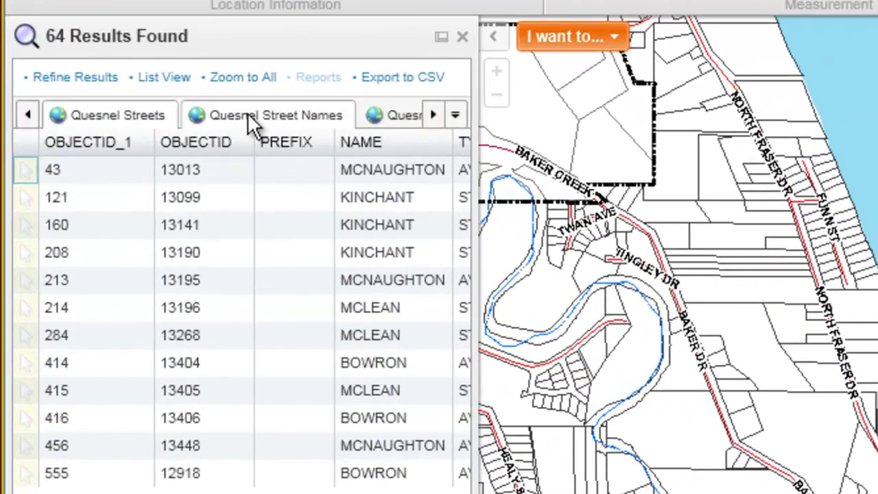
left_click(250, 116)
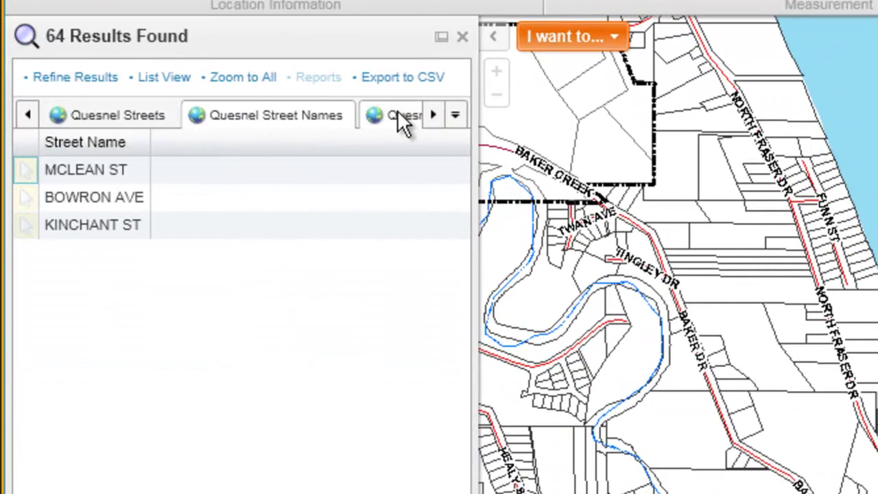
left_click(433, 110)
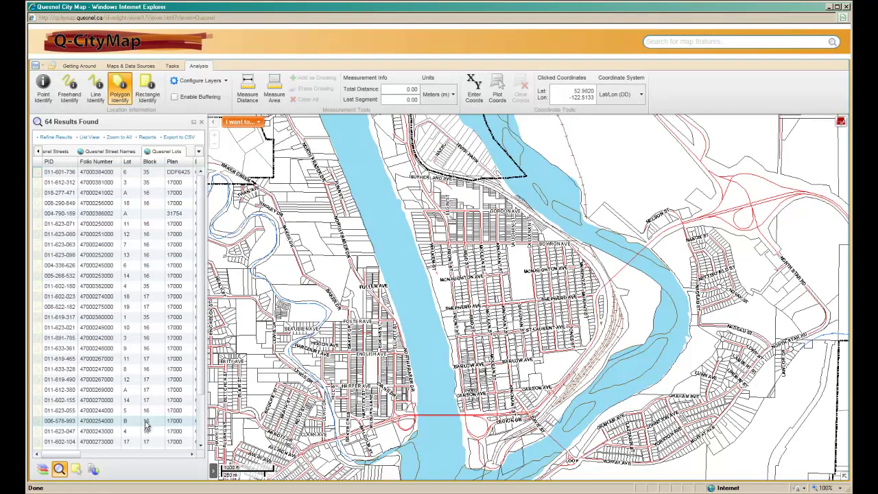
left_click(148, 175)
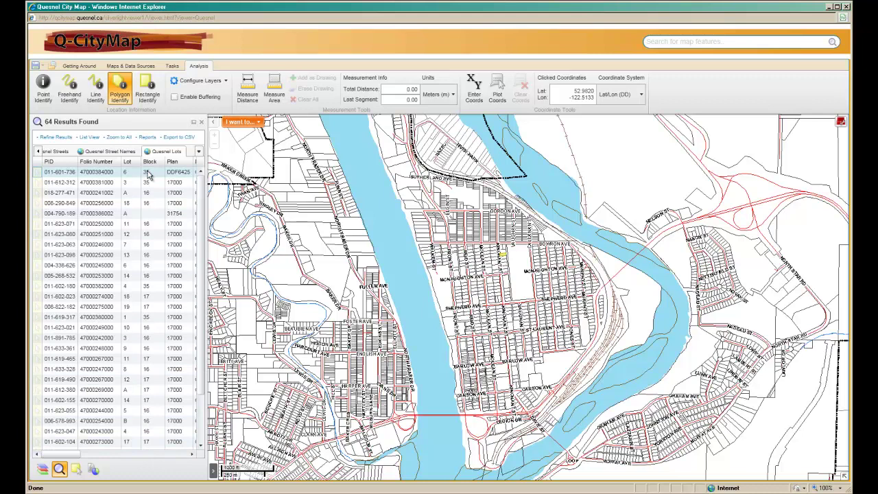
mouse_move(75, 456)
left_mouse_down()
mouse_move(189, 466)
mouse_move(66, 464)
left_mouse_up()
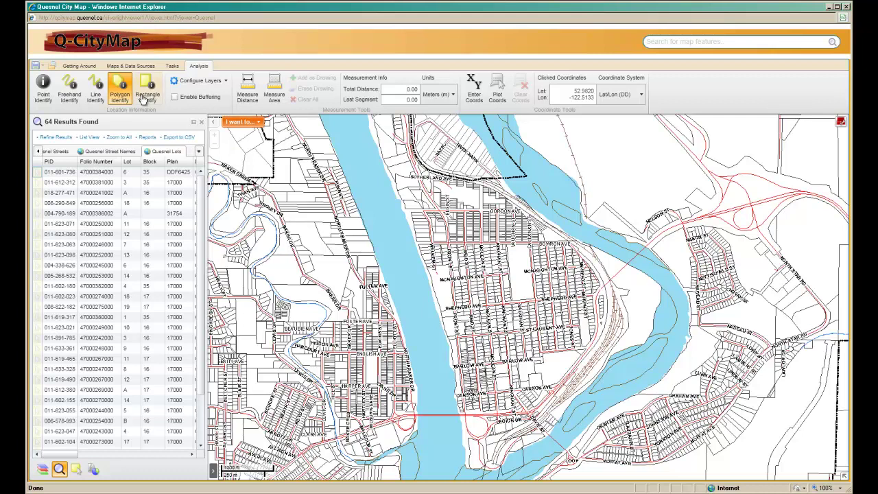
Measure the distance along the Bowron Ave edge of lot 110, just east of Front St
left_click(87, 67)
left_click(53, 83)
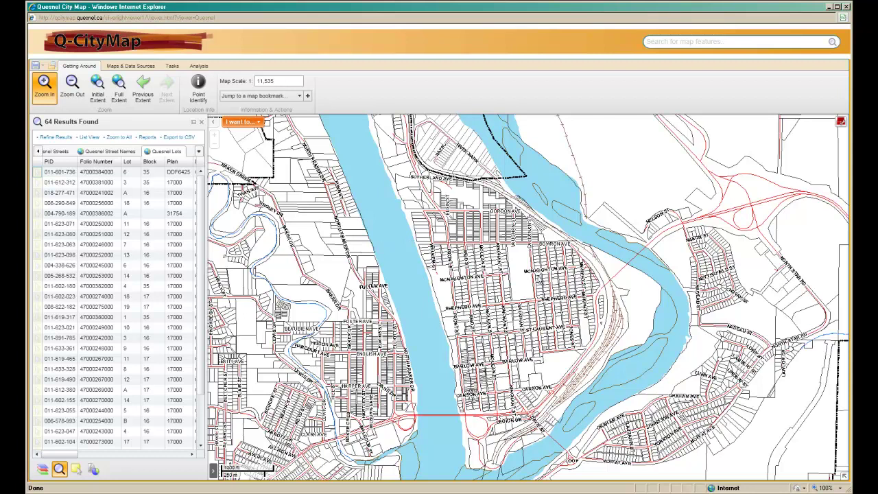
left_click_drag(449, 219, 536, 310)
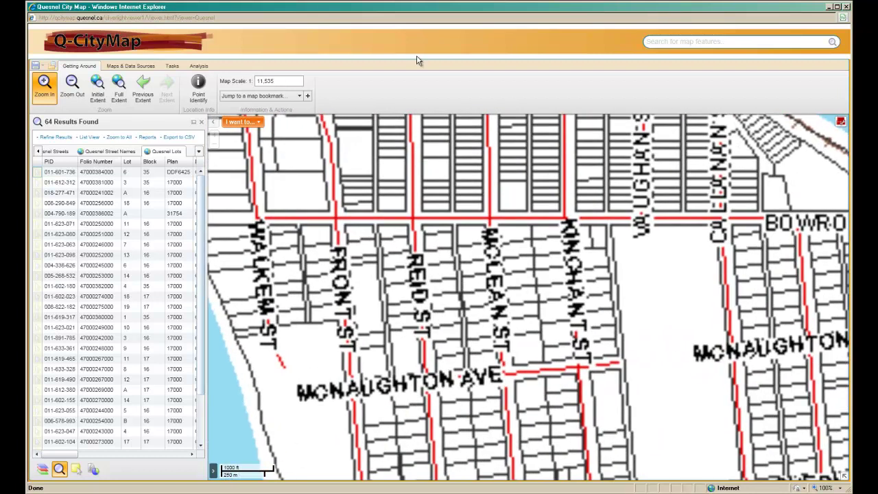
left_click(199, 66)
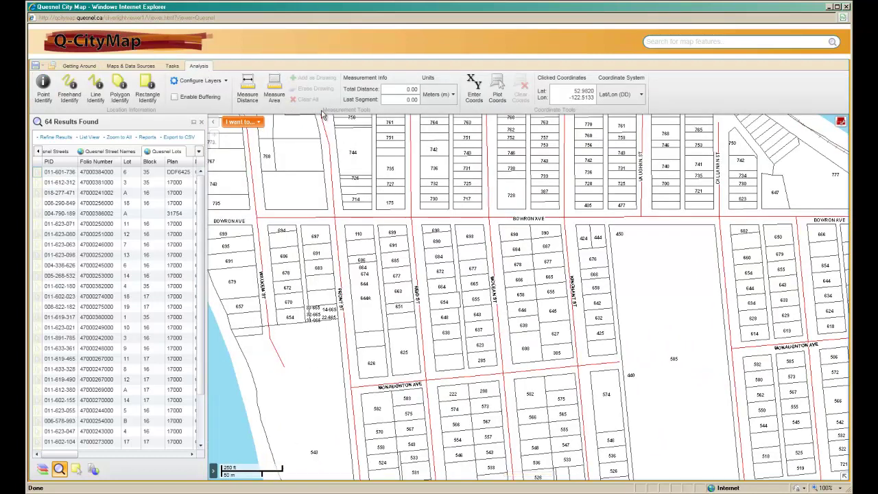
left_click(248, 93)
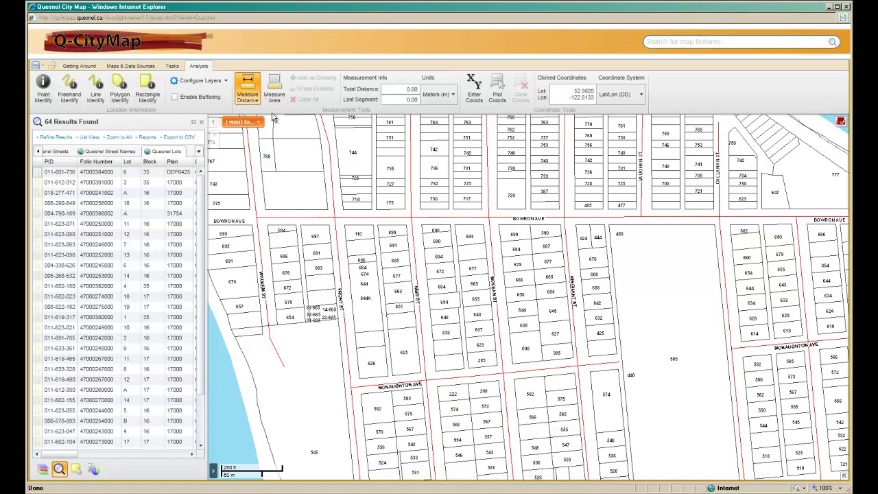
left_click(346, 227)
left_click(375, 229)
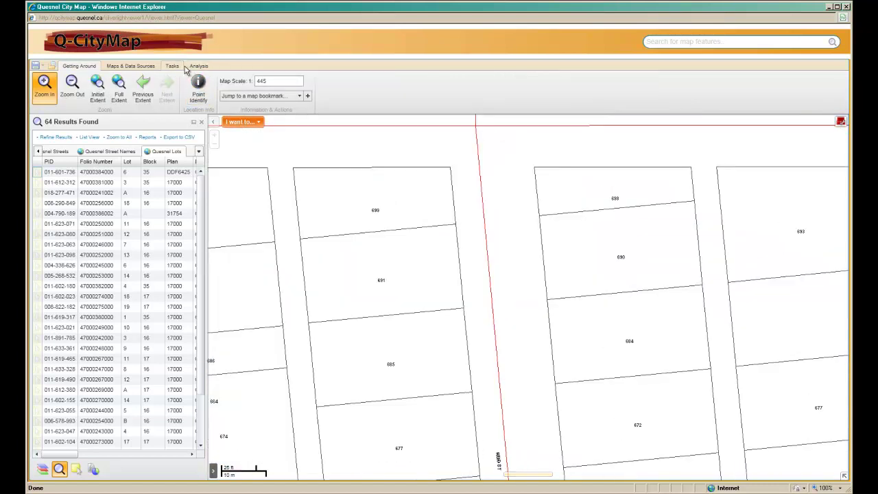
Measure the area of lot 699 at Bowron Ave and Reid St by outlining its four corners
left_click(198, 66)
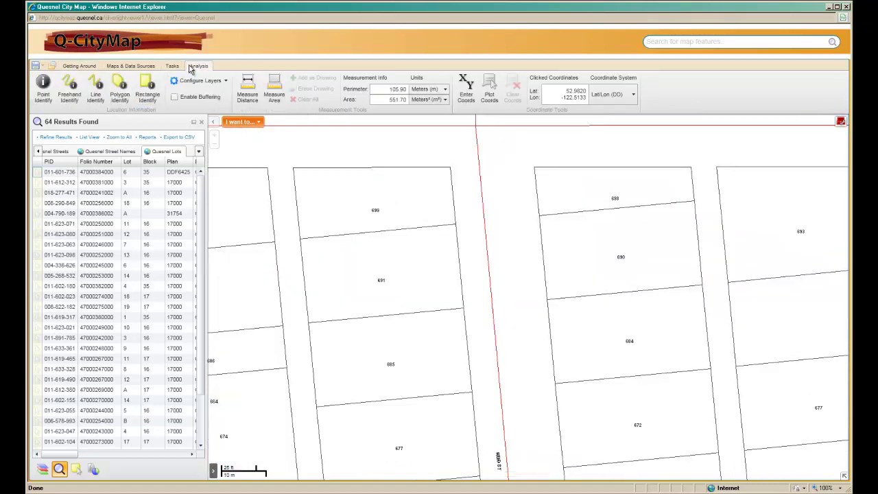
left_click(274, 89)
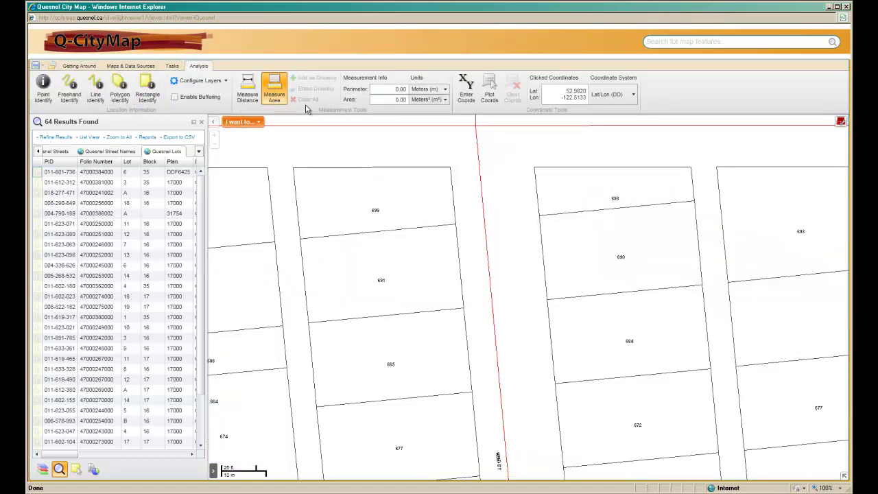
left_click(294, 169)
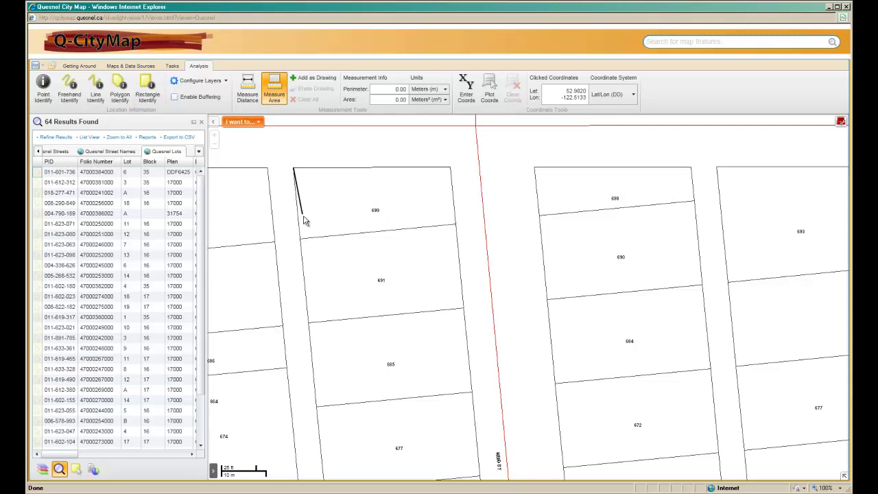
left_click(301, 239)
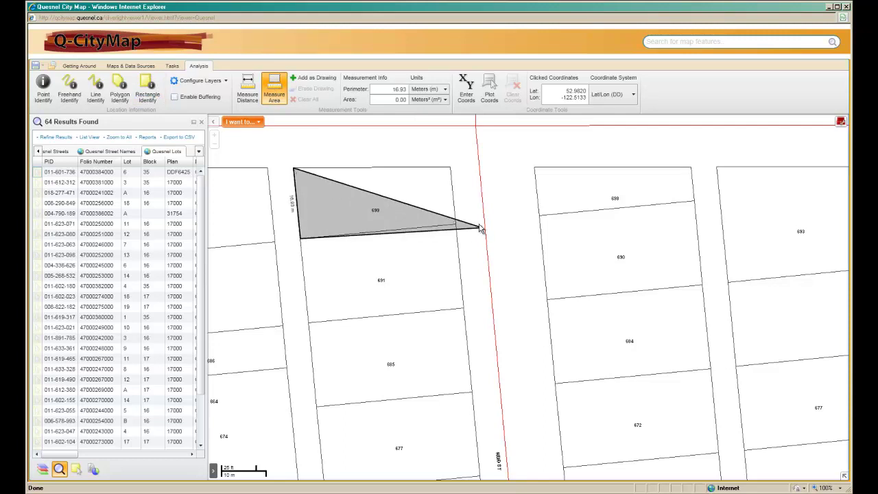
left_click(455, 224)
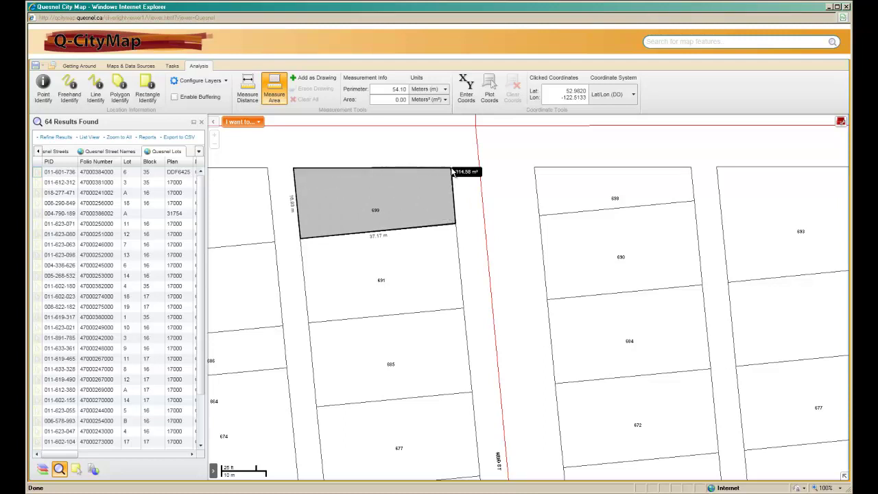
double_click(452, 171)
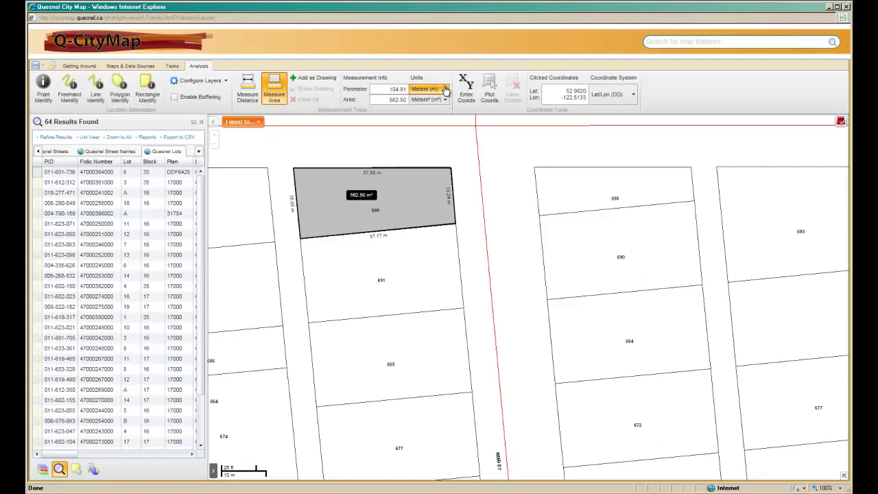
Set the lot 699 measurement units to feet for the perimeter and square feet for the area, and add it as a drawing
left_click(444, 89)
left_click(441, 100)
left_click(442, 100)
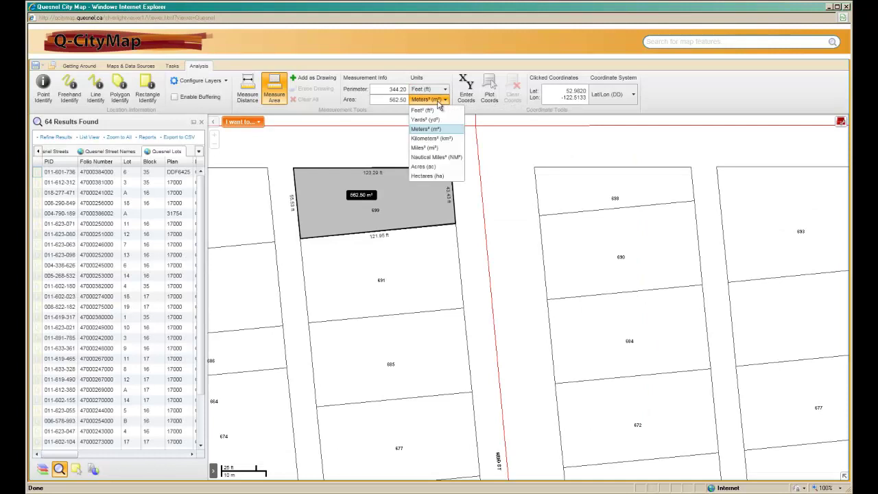
left_click(426, 118)
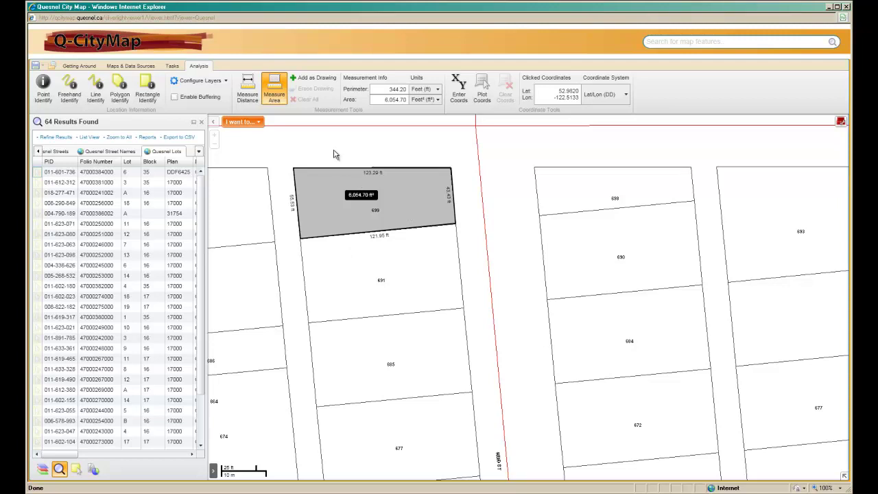
left_click(329, 81)
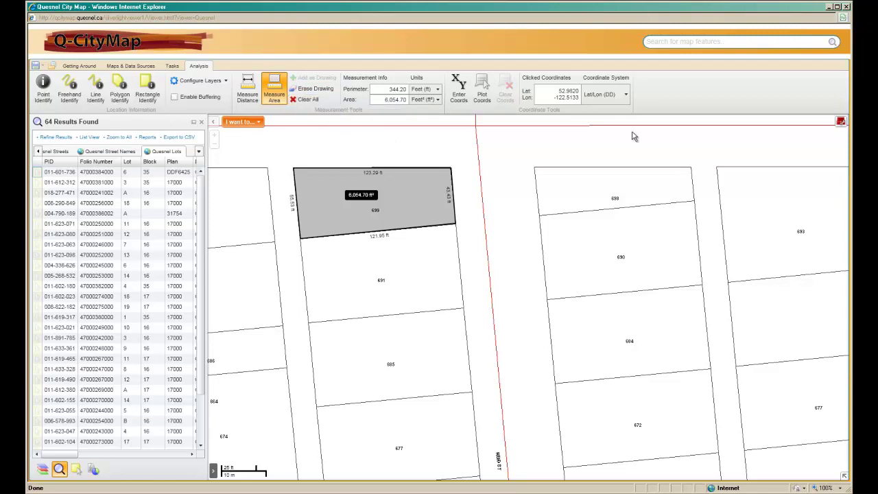
Examine the manual coordinate entry options without adding a point, activate coordinate plotting and check the available coordinate systems
left_click(465, 101)
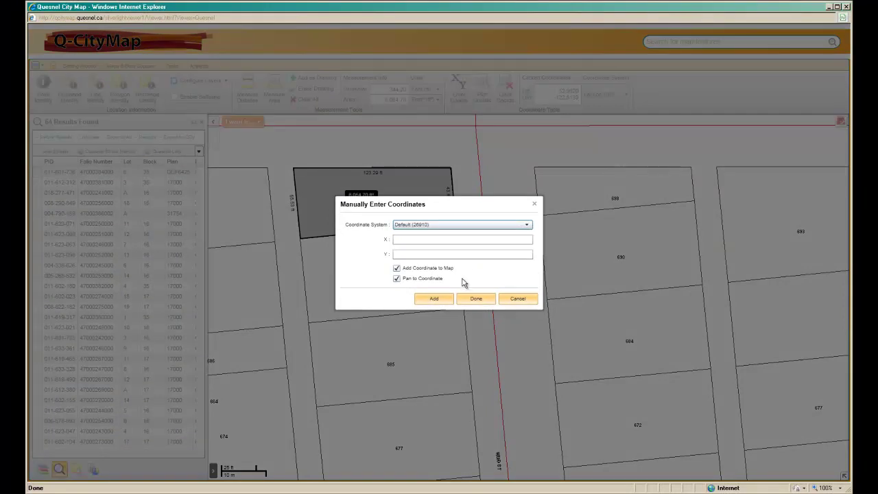
left_click(424, 240)
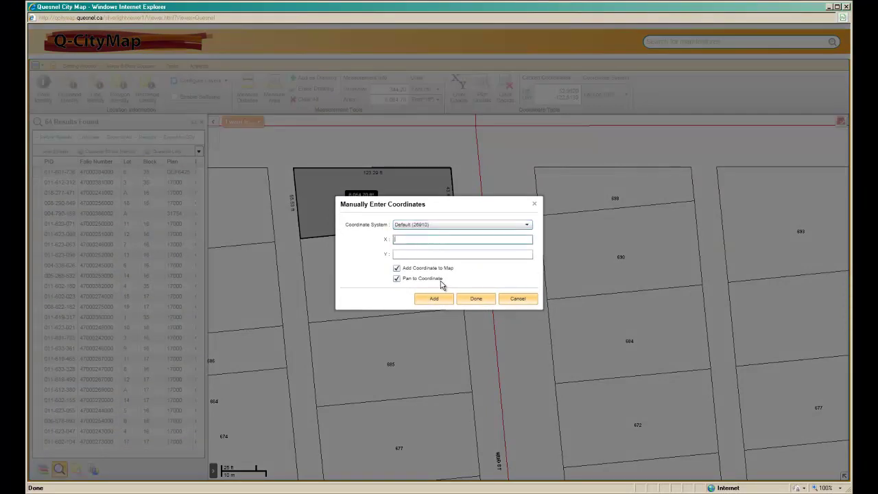
left_click(518, 299)
left_click(483, 93)
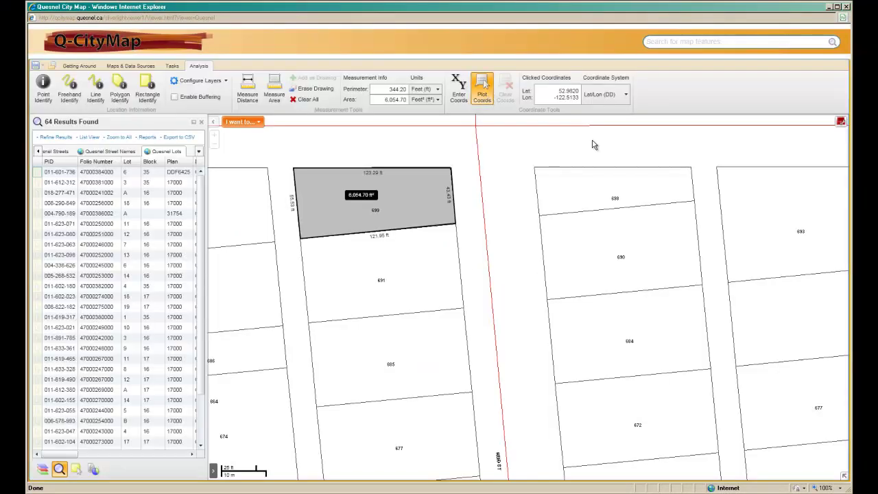
left_click(618, 95)
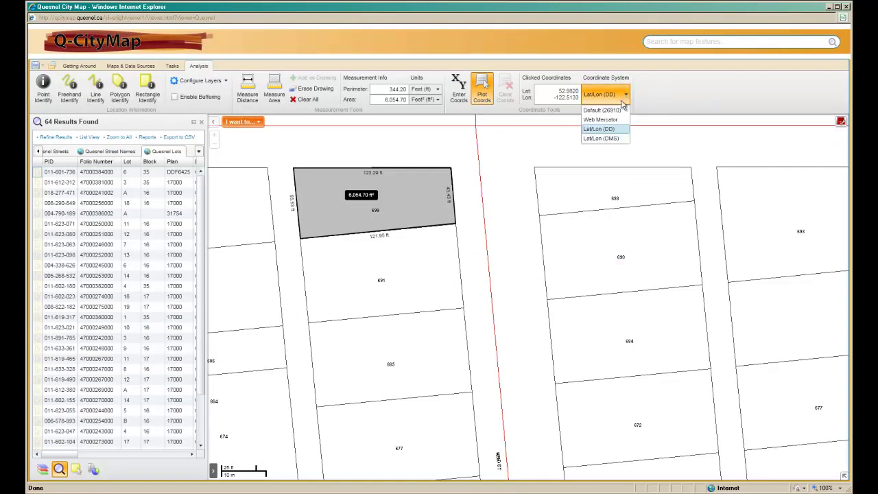
left_click(650, 155)
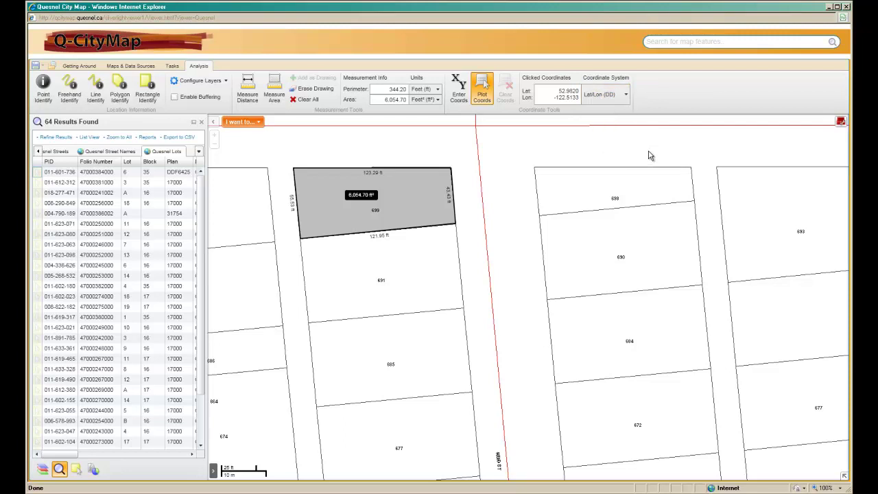
Search the map for the civic address on Kinchant and zoom to the suite 401 result from its feature details
left_click(719, 43)
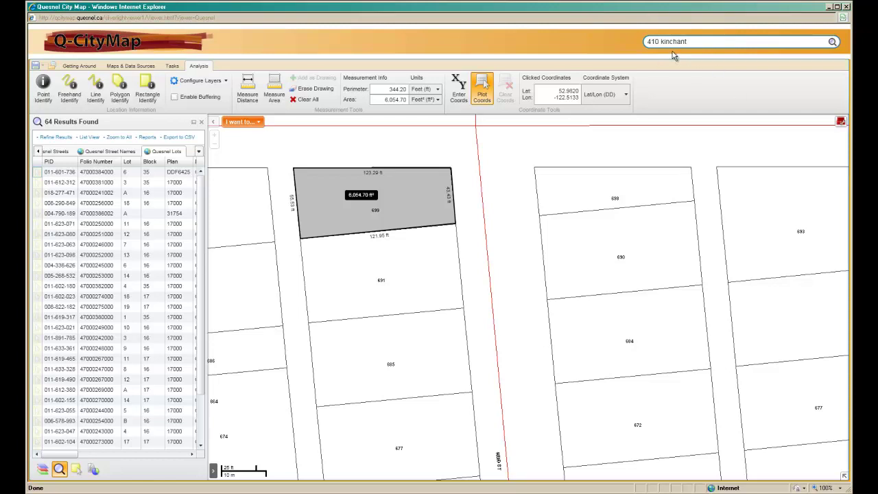
key("Return")
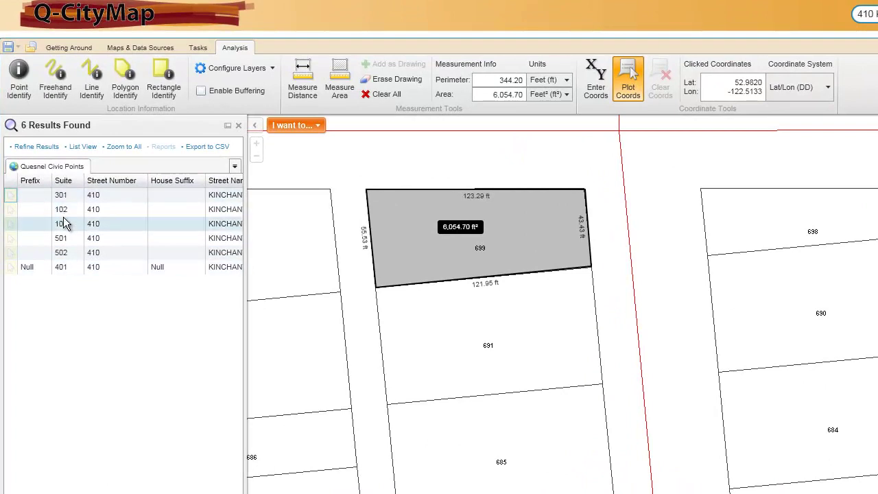
double_click(96, 265)
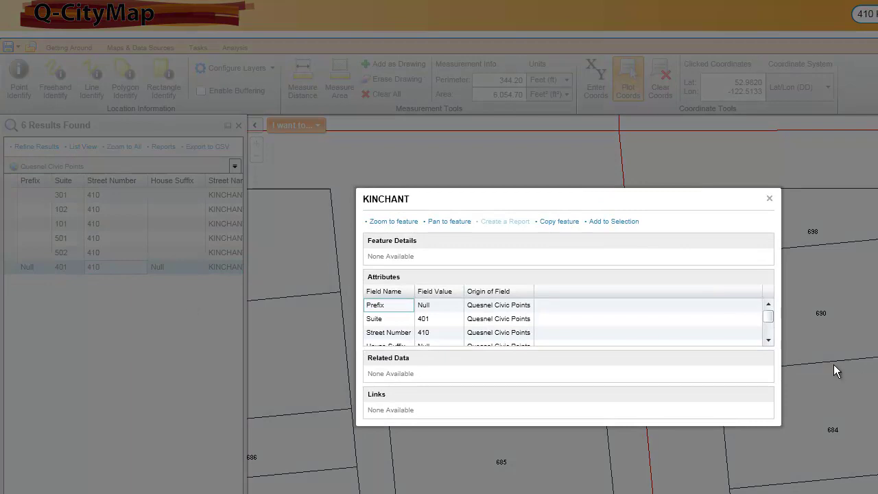
left_click(387, 221)
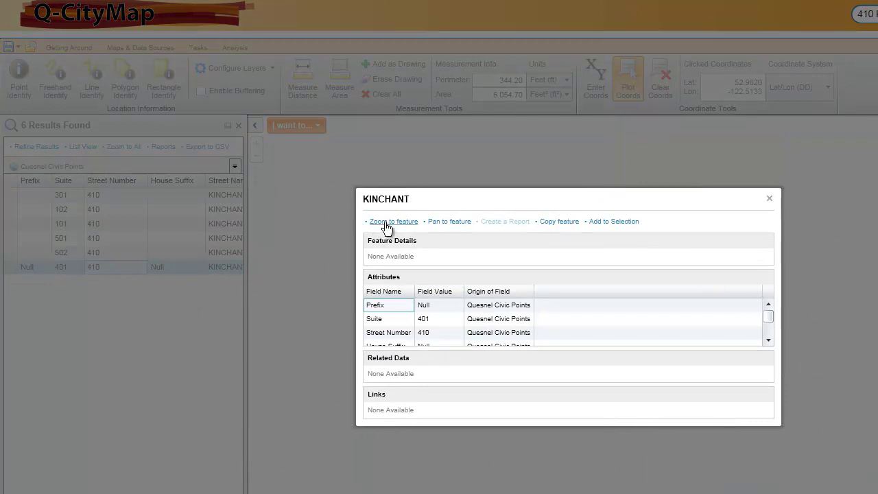
left_click(769, 202)
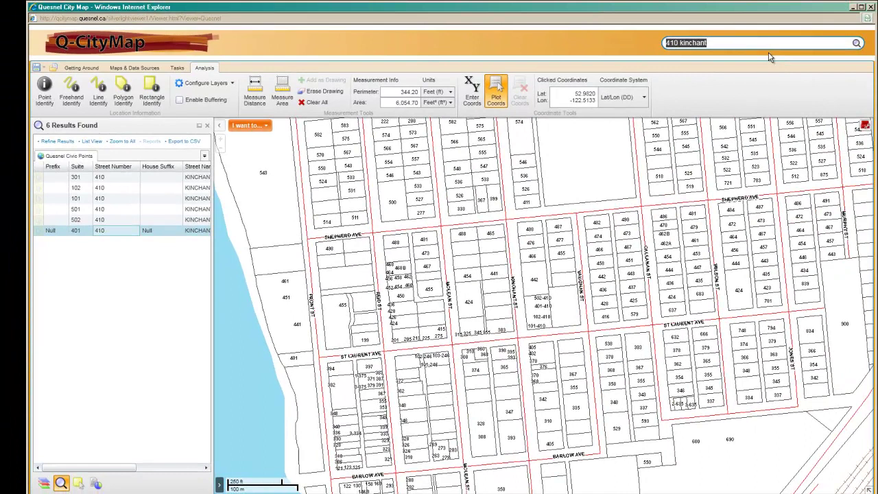
Search the map for all features matching 410
type("410")
key("Return")
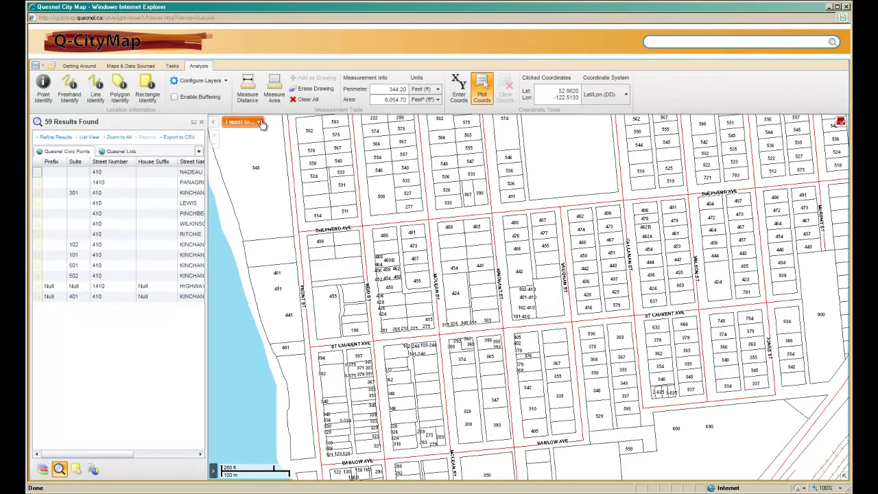
left_click(266, 126)
left_click(260, 123)
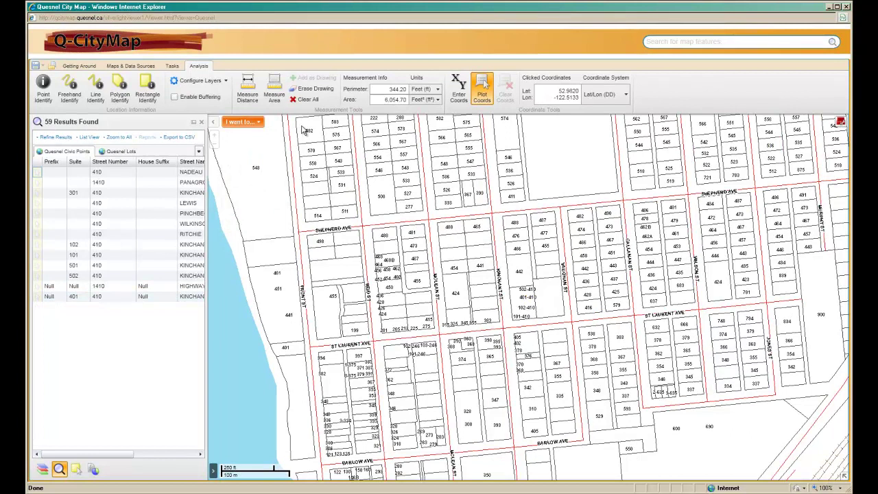
left_click(258, 122)
scroll(841, 122, "down", 1)
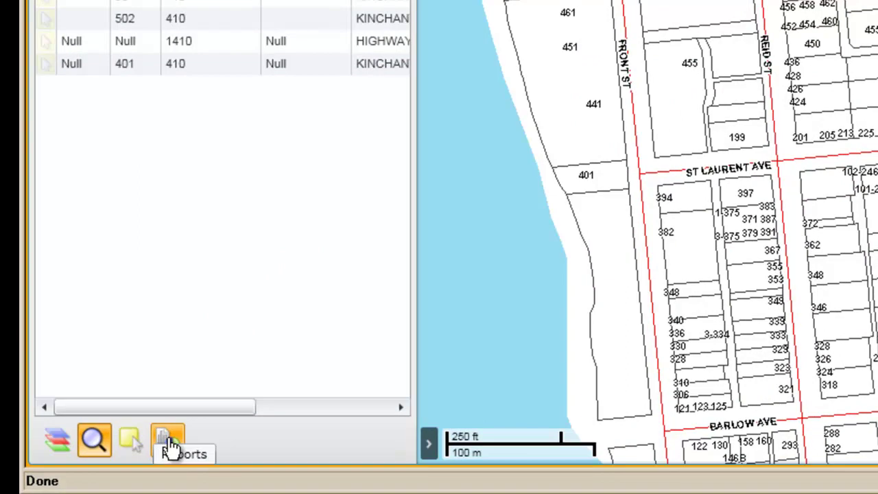
Check the current selection and the search results, and show the legend for the map layers
left_click(131, 445)
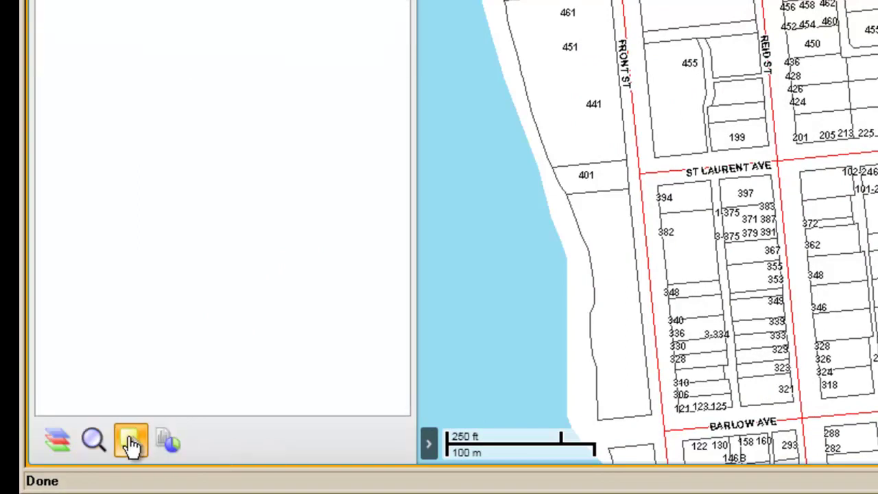
left_click(94, 445)
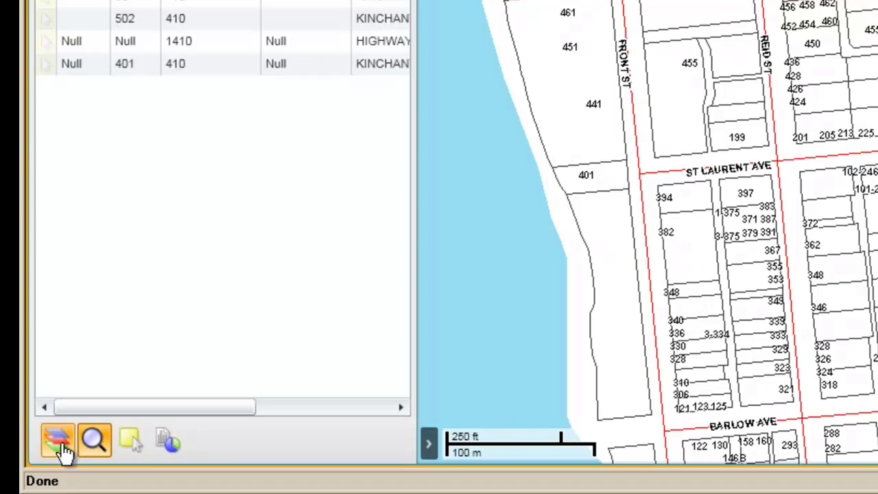
left_click(129, 440)
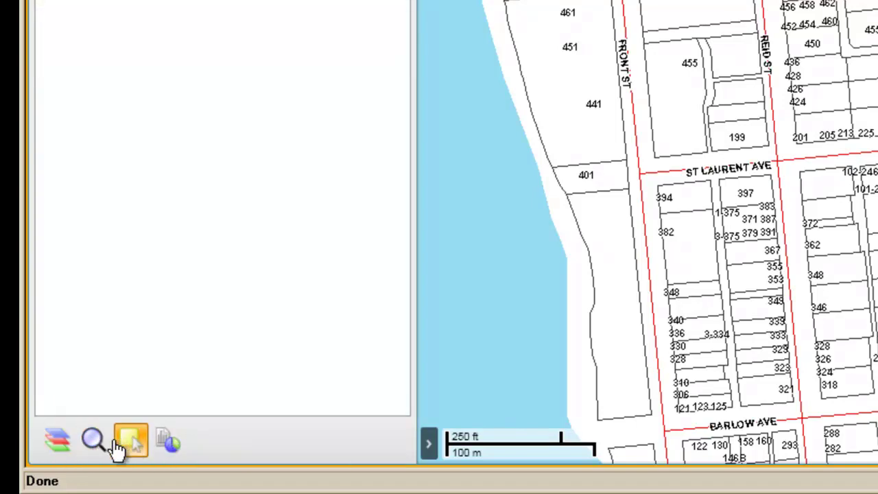
left_click(60, 446)
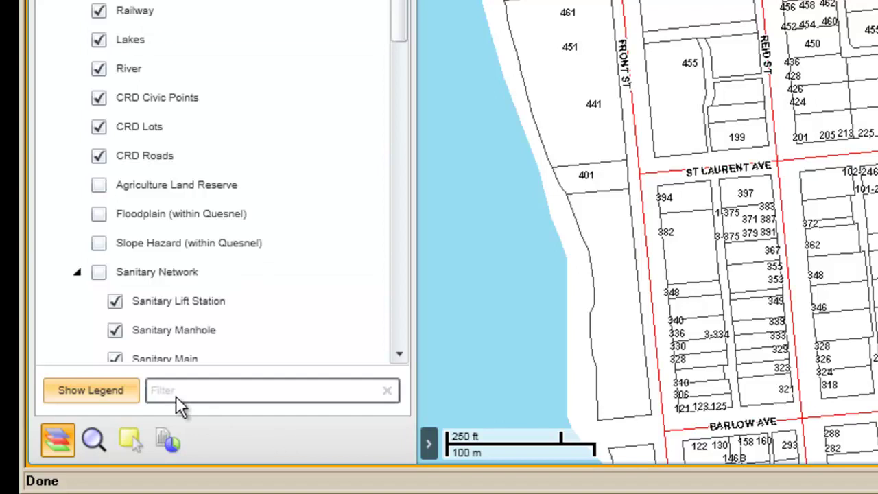
left_click(106, 396)
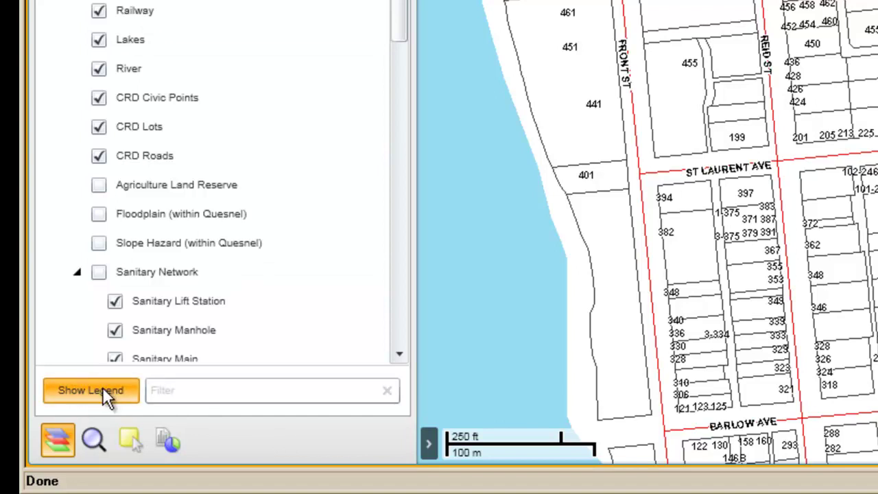